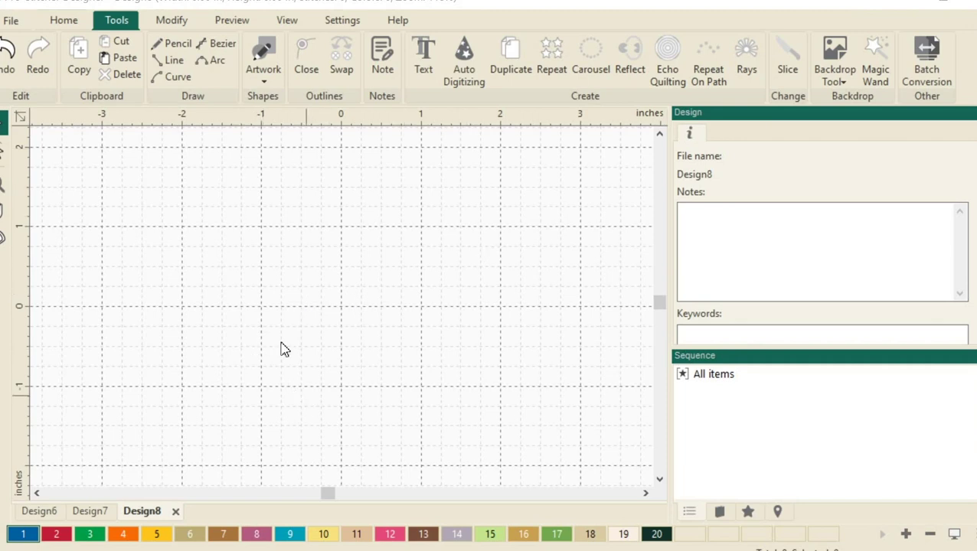
- Create a new blank design, Design9
click(64, 22)
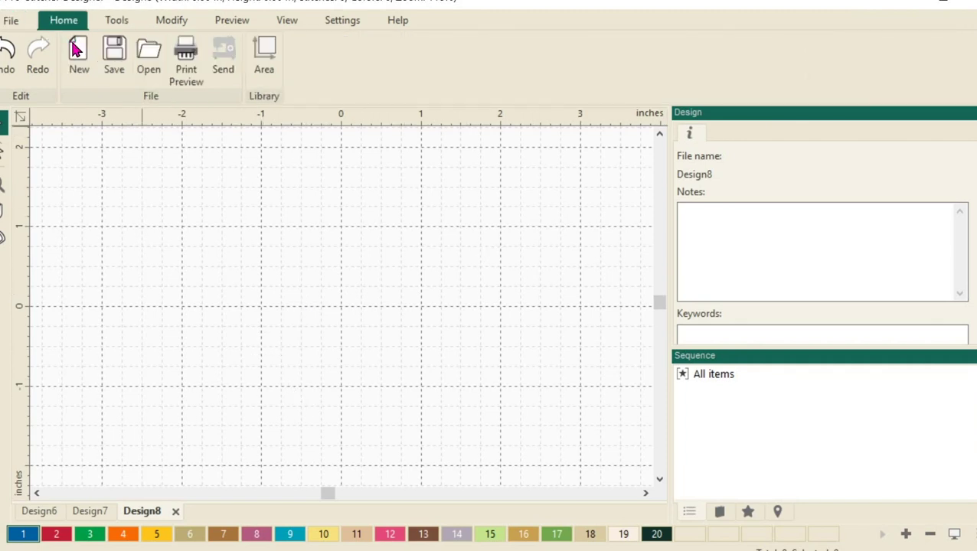
click(77, 50)
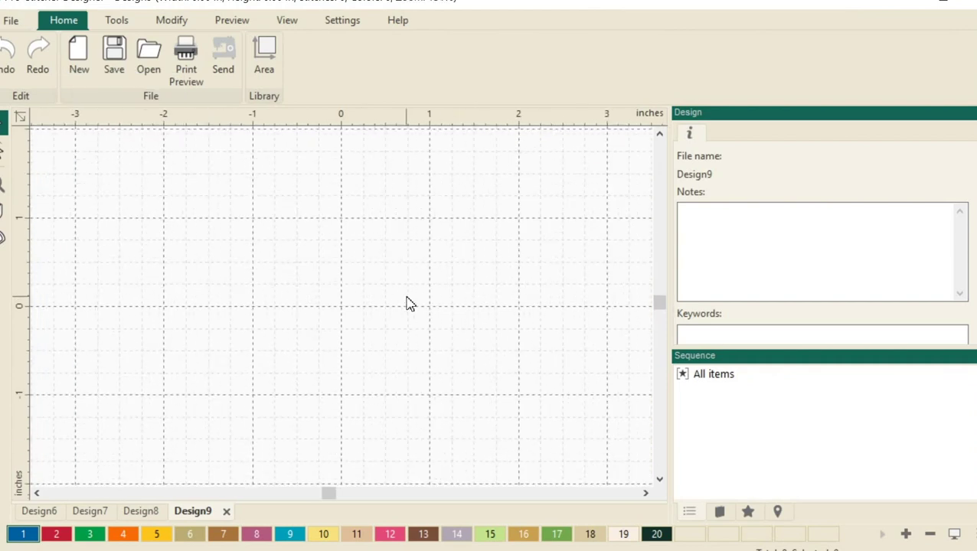
- Place a Cooper Black text object on the canvas and replace its placeholder TEXT with the person's name
click(124, 22)
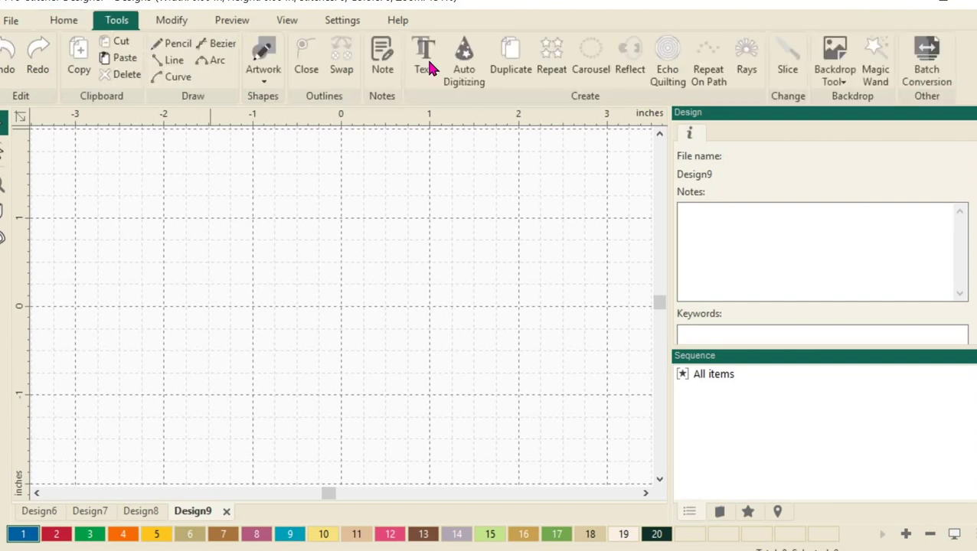
click(423, 61)
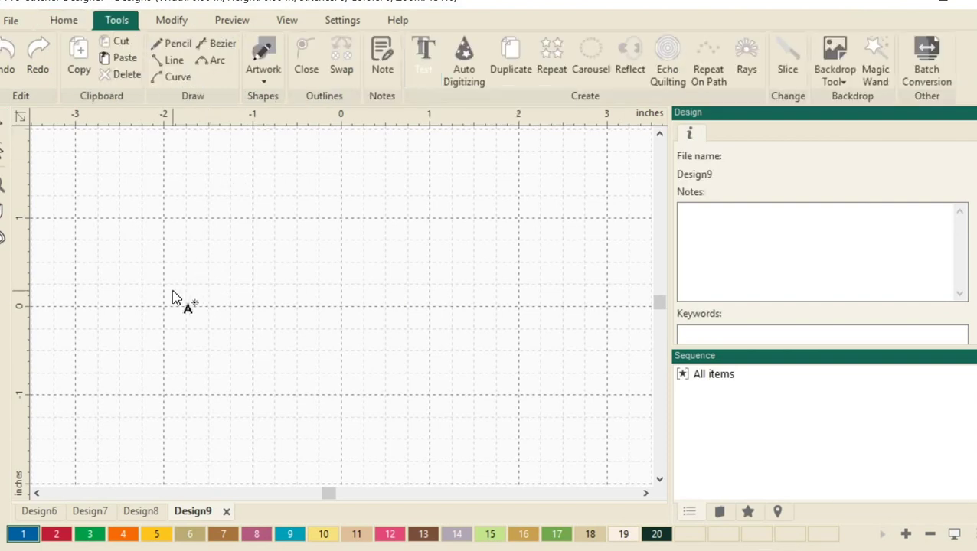
click(170, 286)
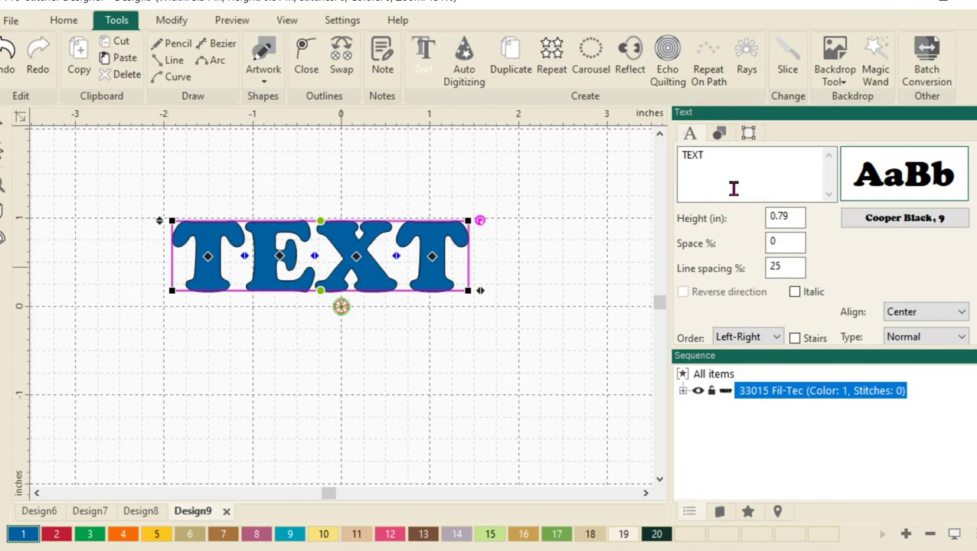
click(730, 159)
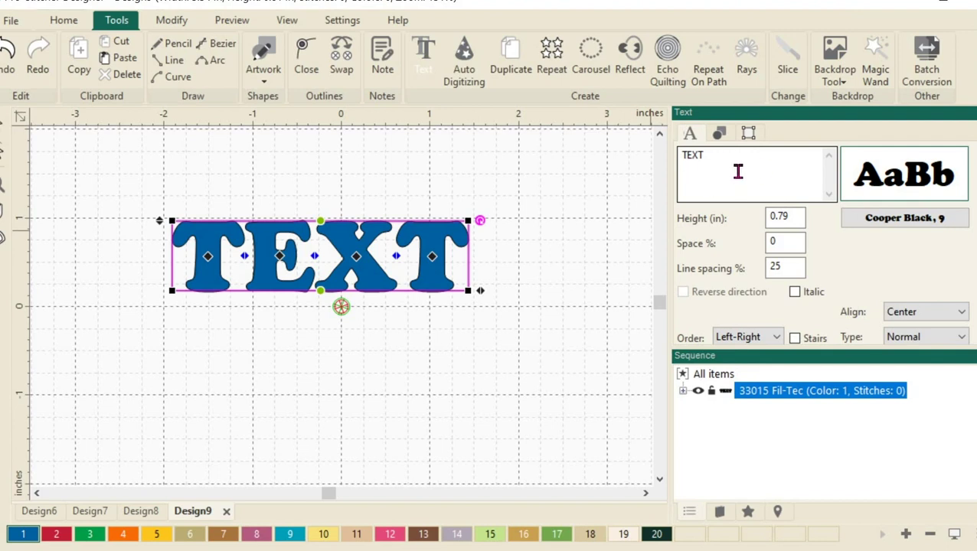
drag(722, 159, 681, 155)
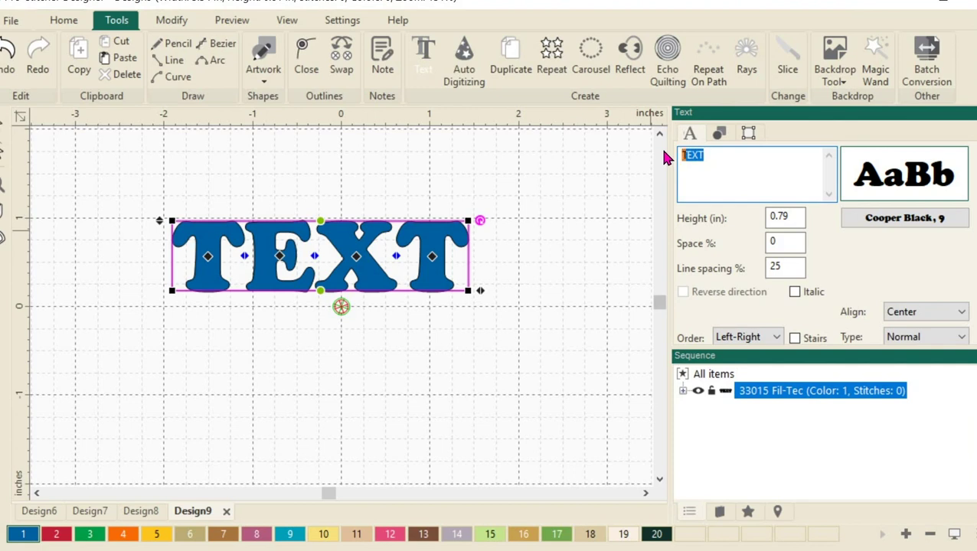
text(Kim)
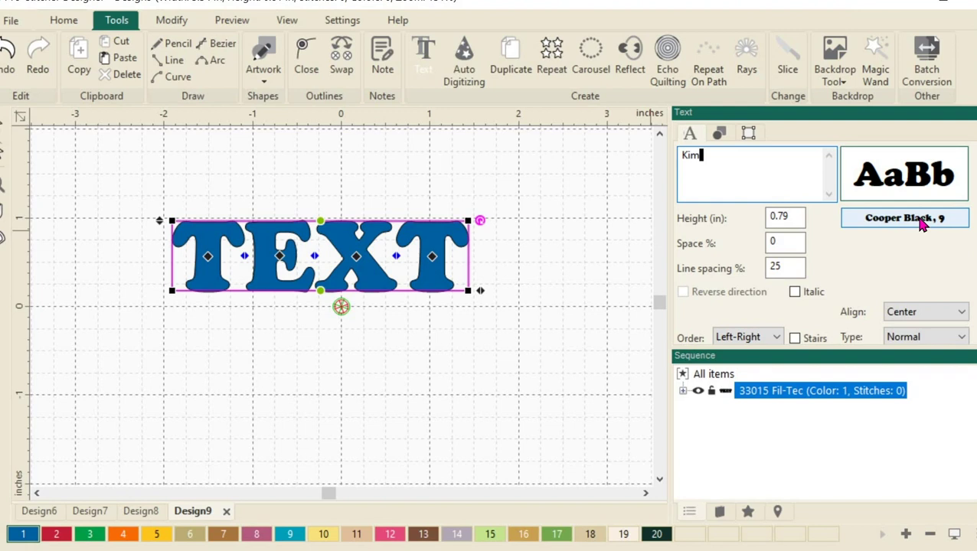
- Change the lettering's font style to Cooper Black Oblique
click(912, 226)
click(915, 223)
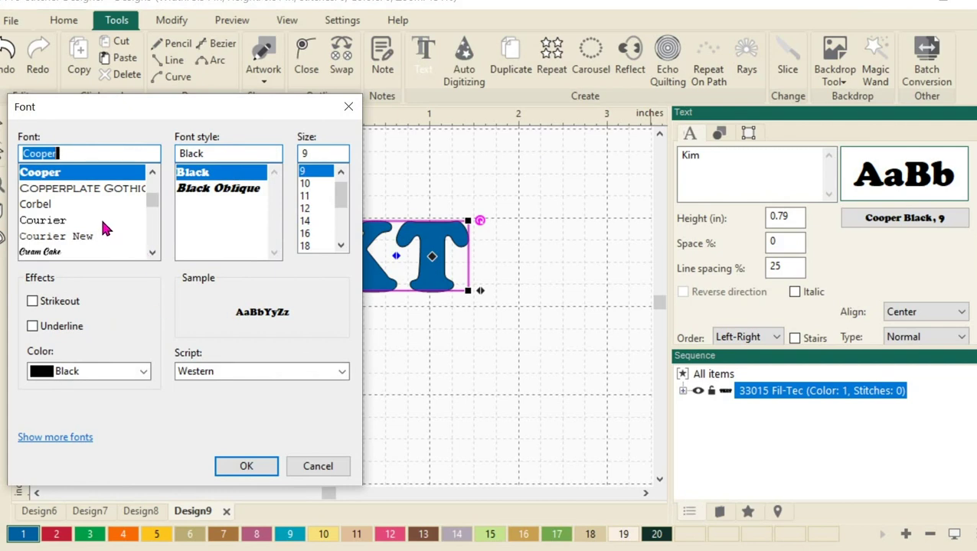
scroll(106, 211, down, 3)
scroll(108, 222, down, 1)
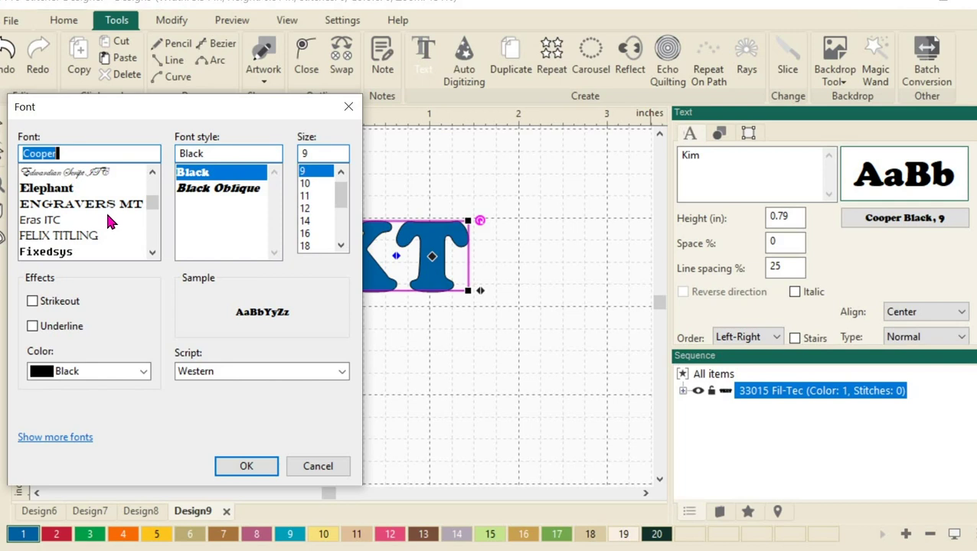
scroll(115, 216, up, 1)
scroll(114, 216, up, 3)
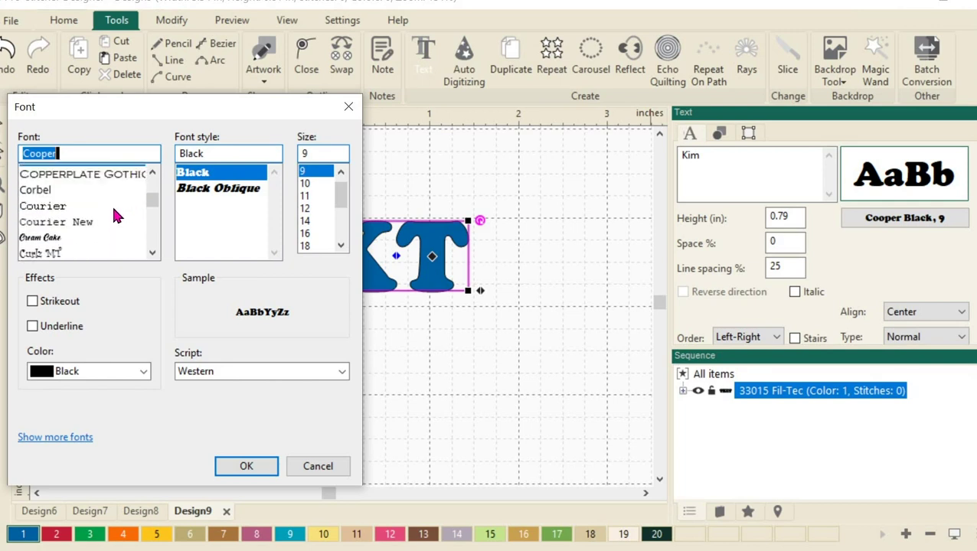
click(213, 197)
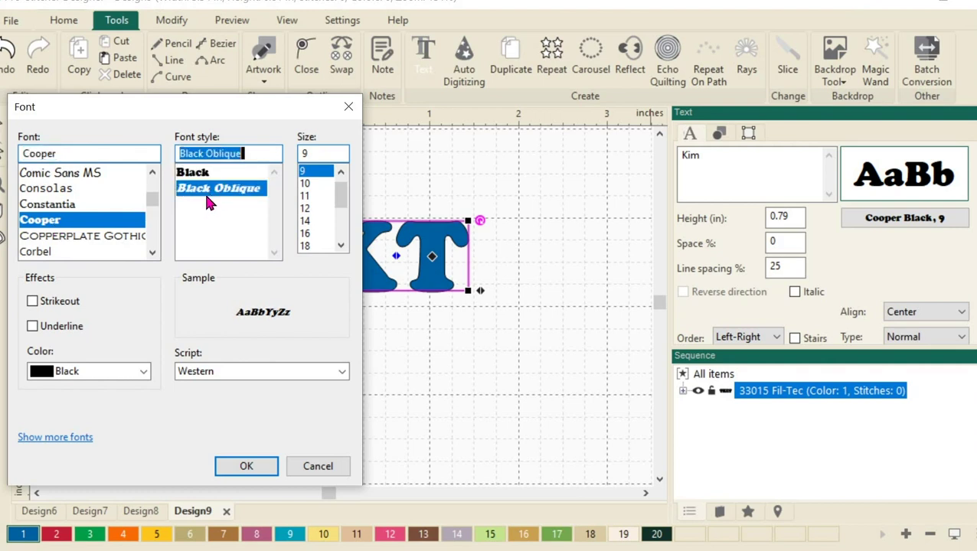
click(247, 467)
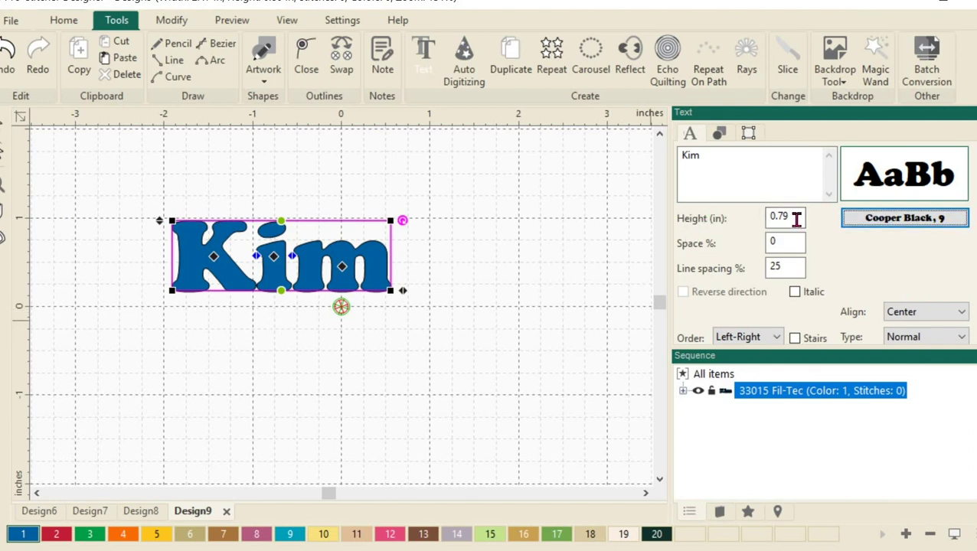
- Set the lettering height to 4 inches and apply it
drag(798, 218, 744, 209)
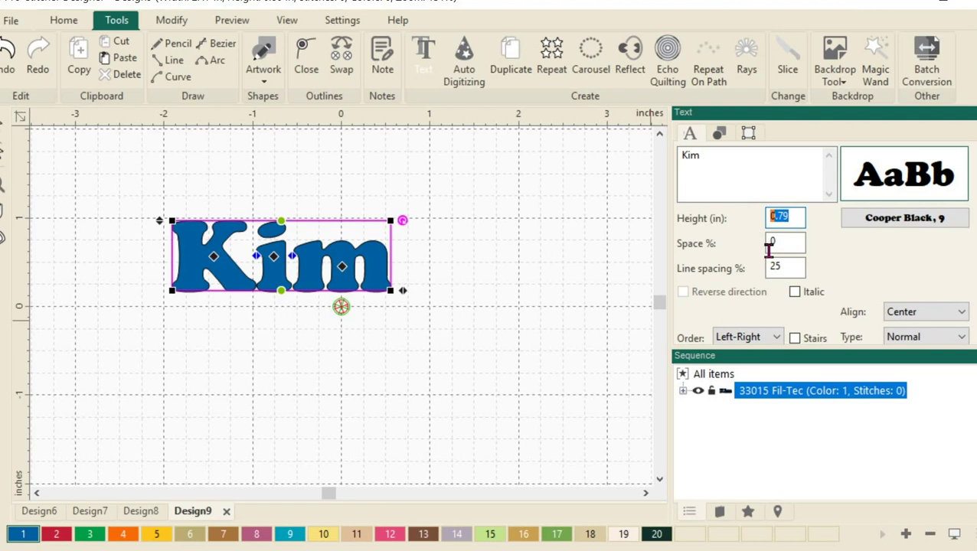
text(4)
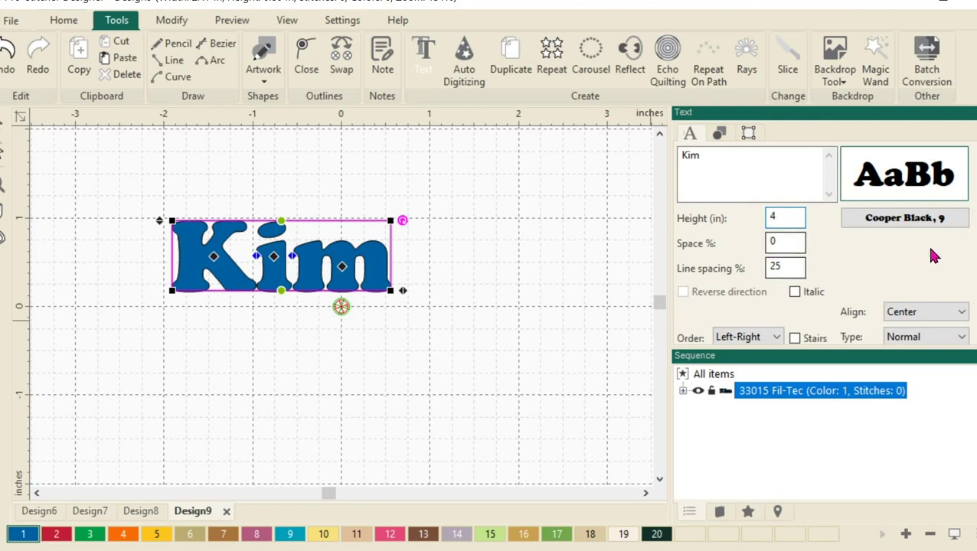
scroll(812, 212, down, 1)
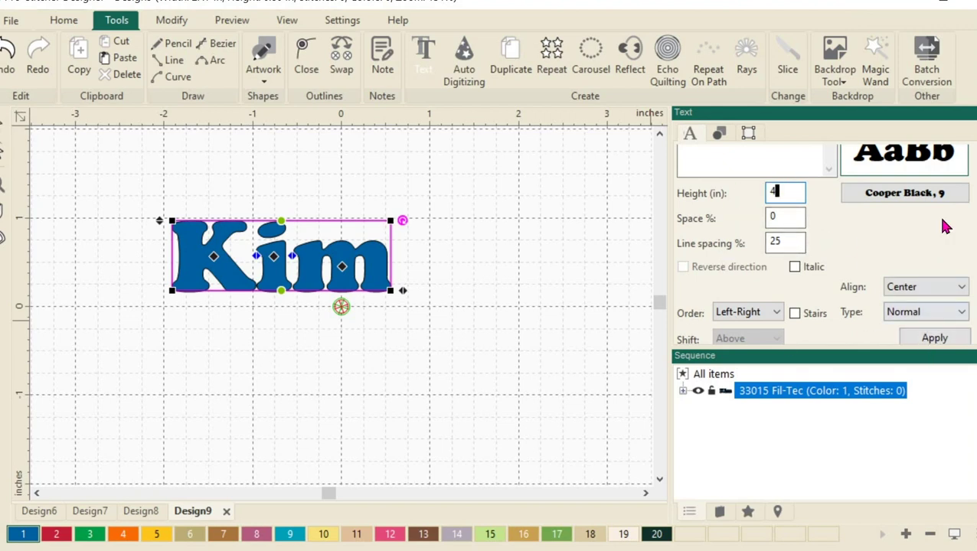
click(938, 338)
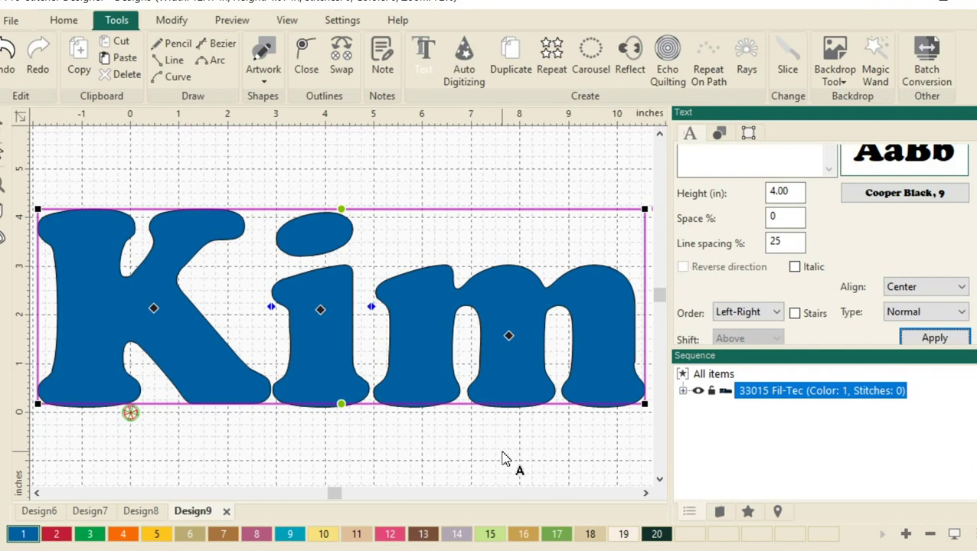
- Break up the lettering into three separate letter groups
right_click(440, 307)
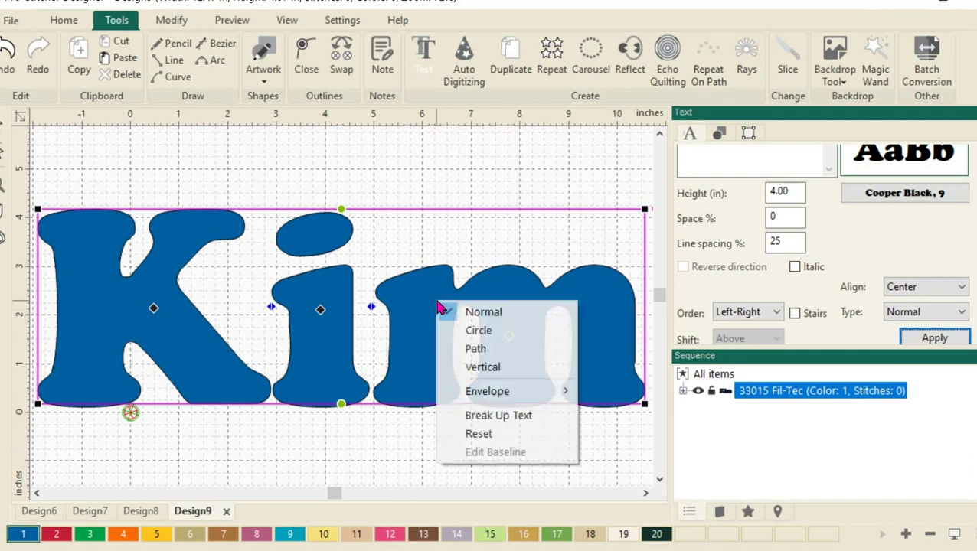
click(518, 417)
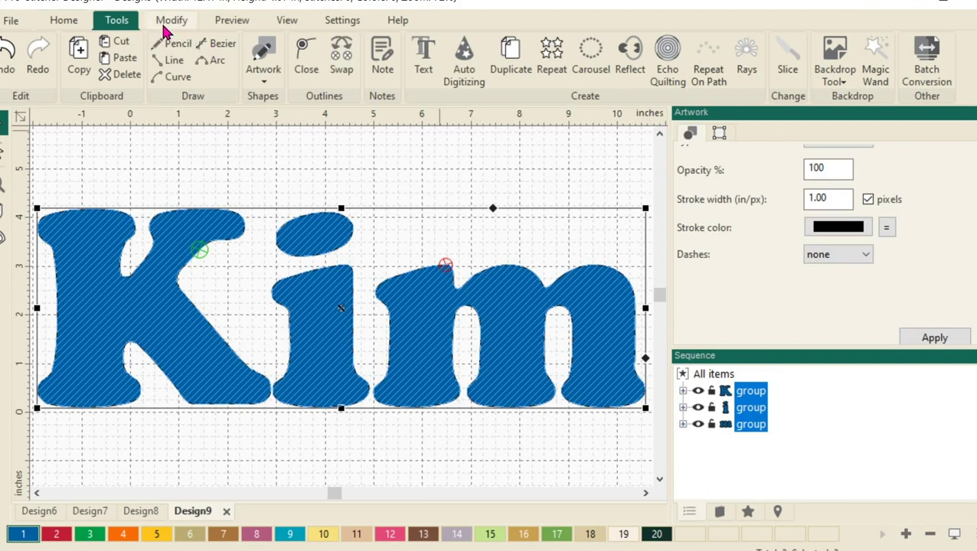
- Convert the lettering to outline artwork and connect the three letters into one path
click(229, 22)
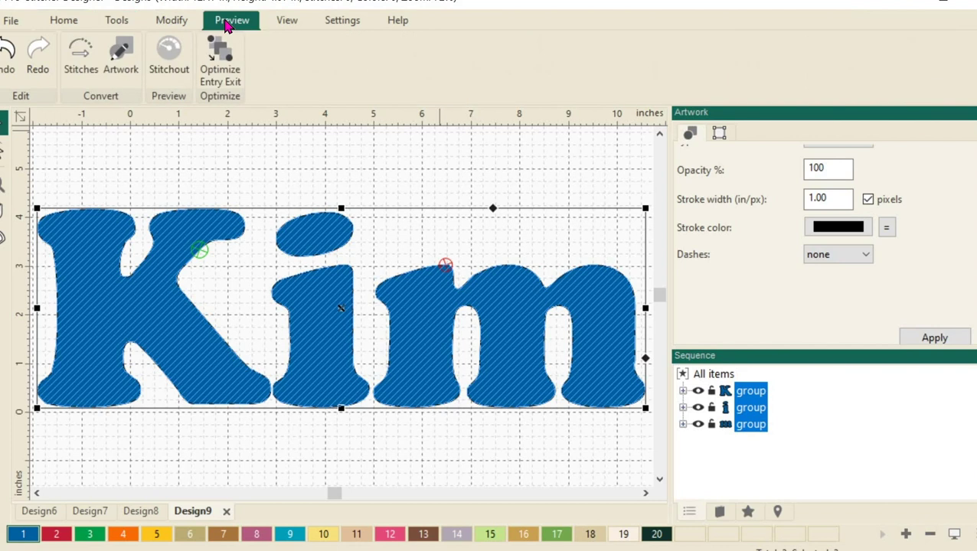
click(122, 58)
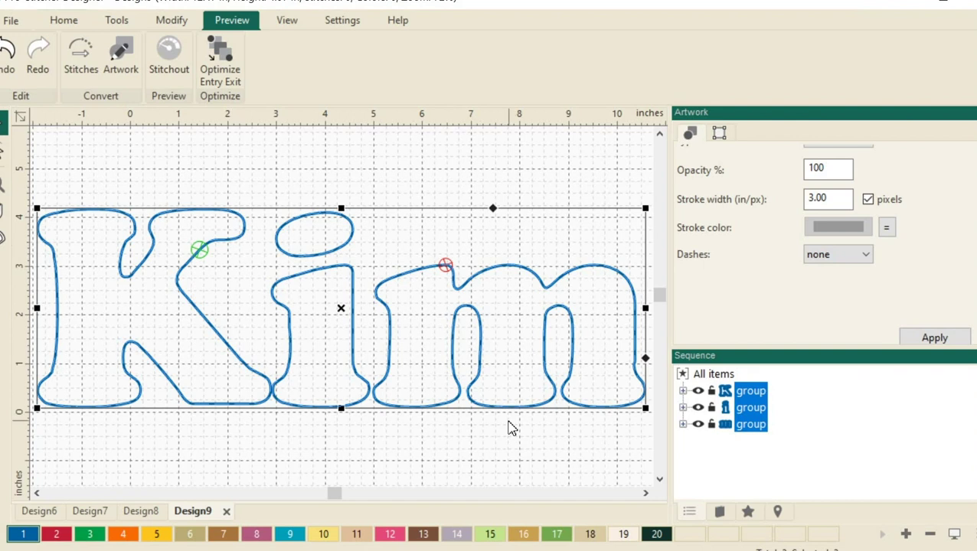
right_click(449, 303)
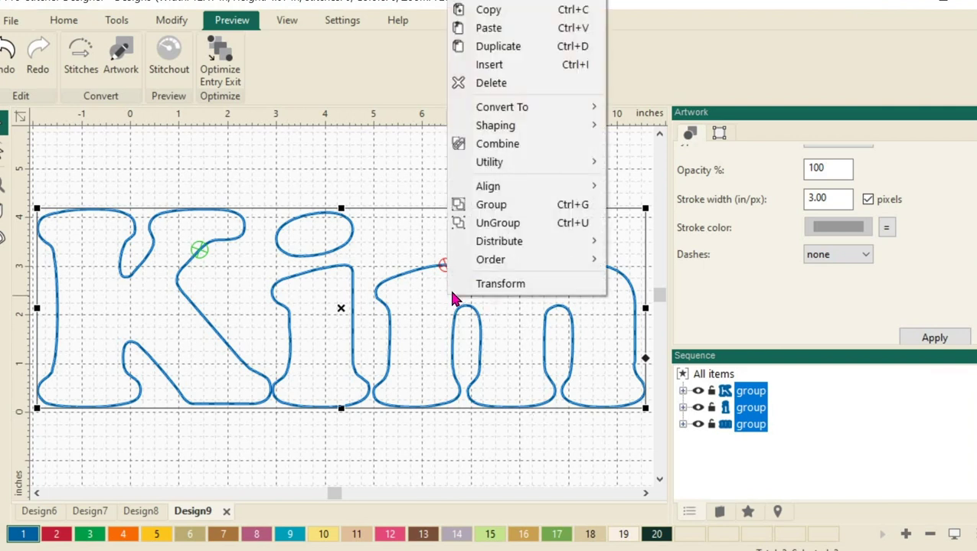
mouse_move(595, 170)
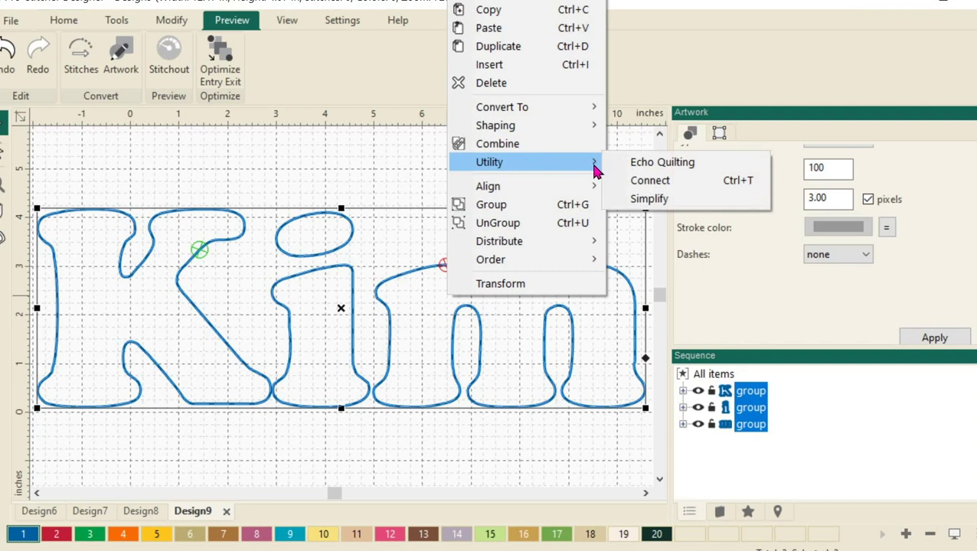
click(687, 182)
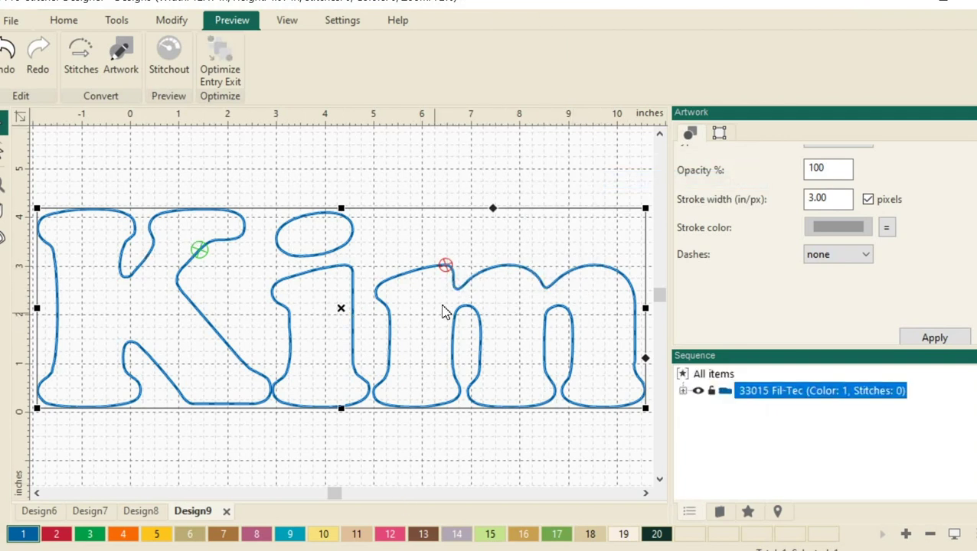
- Draw an ellipse around the lettering and convert it into a blue stitched outline
scroll(452, 311, down, 1)
scroll(454, 308, down, 1)
scroll(454, 310, down, 1)
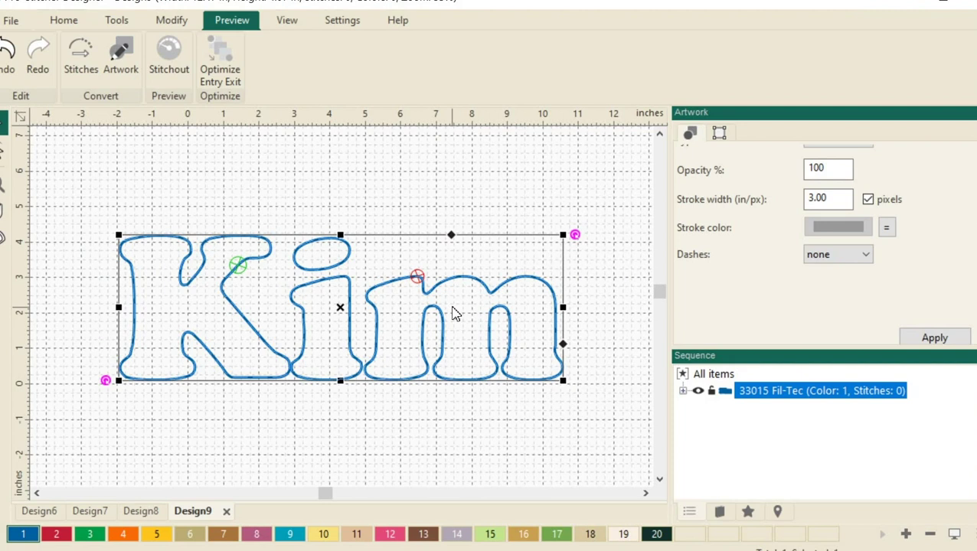
scroll(452, 312, down, 1)
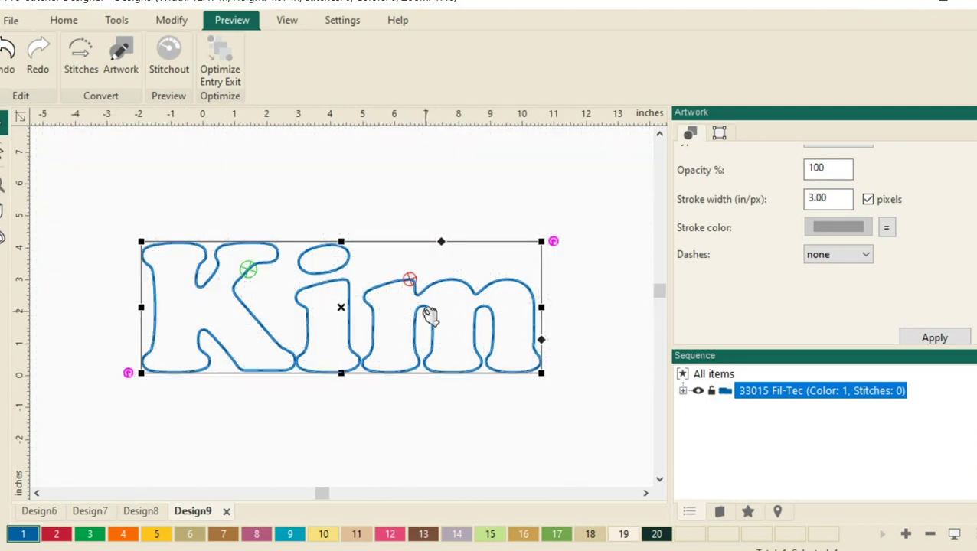
click(115, 21)
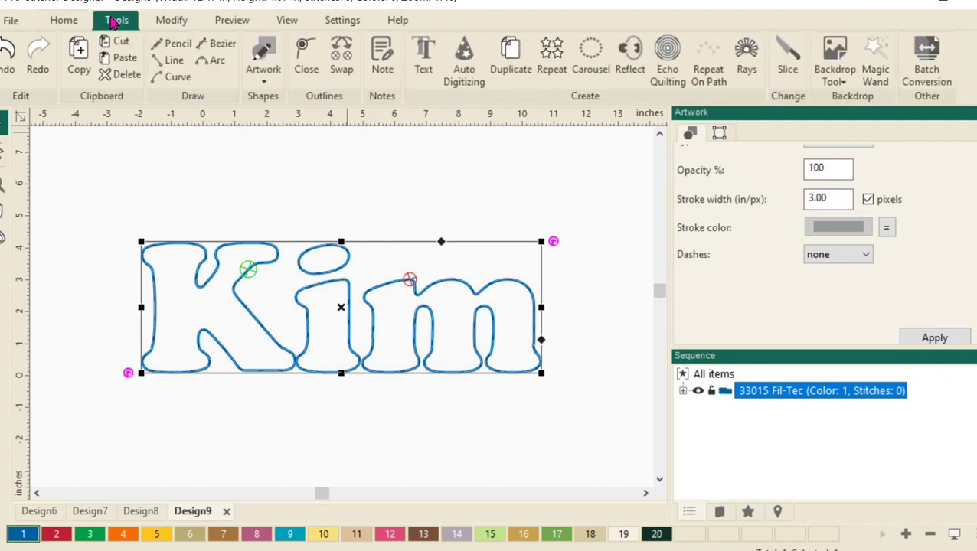
click(279, 84)
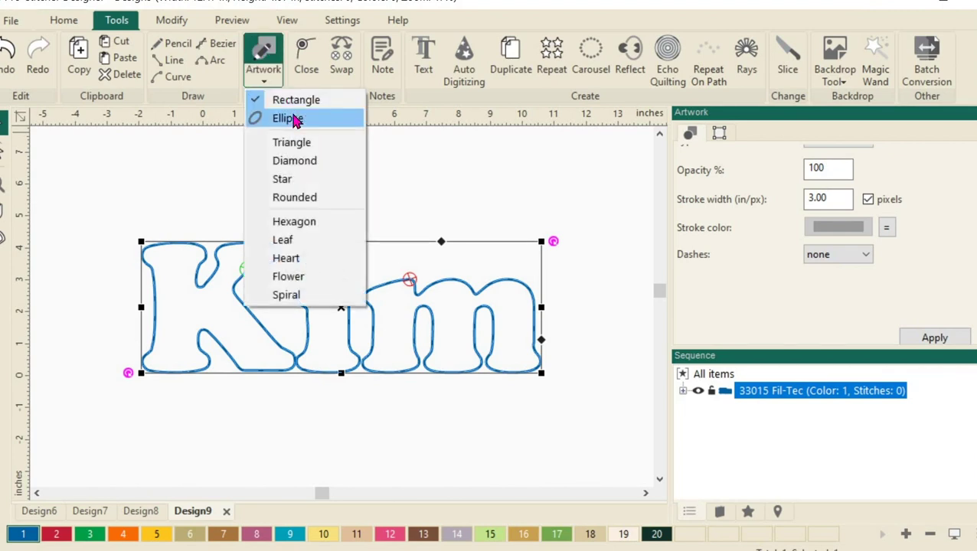
click(296, 121)
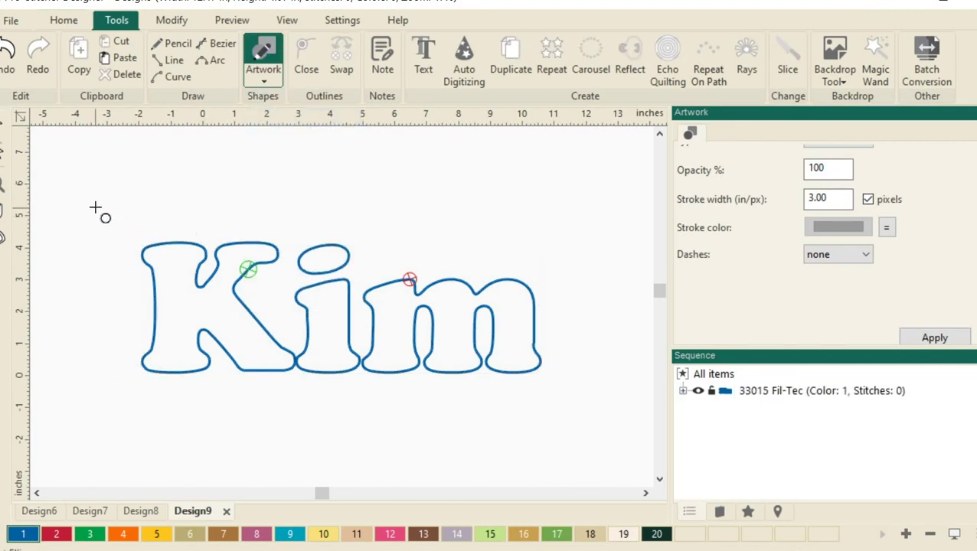
drag(95, 207, 638, 441)
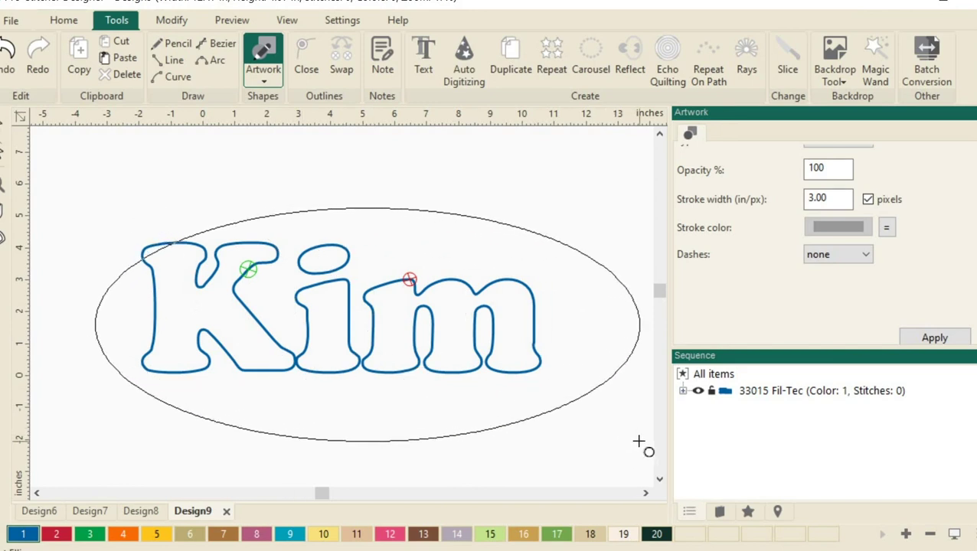
click(640, 441)
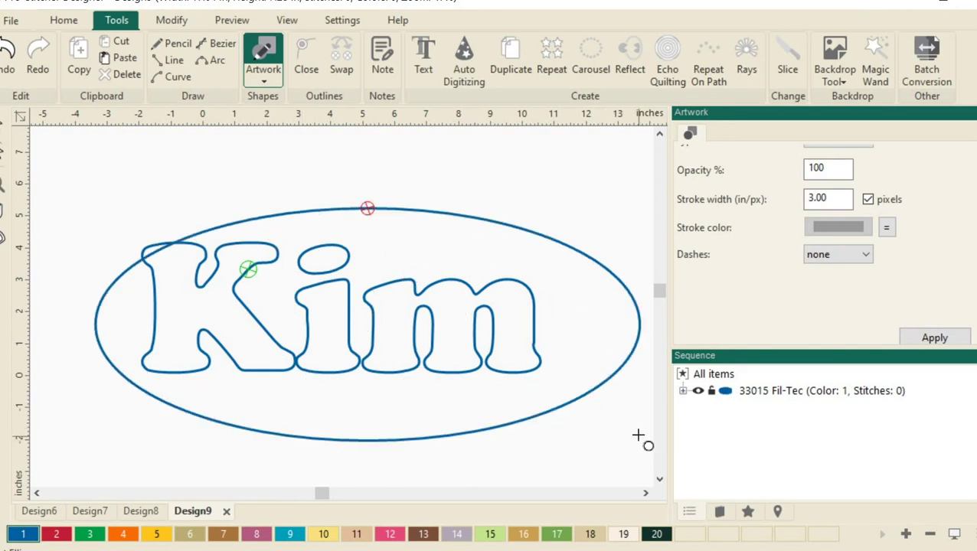
- Select all objects and centre the lettering within the ellipse
click(714, 376)
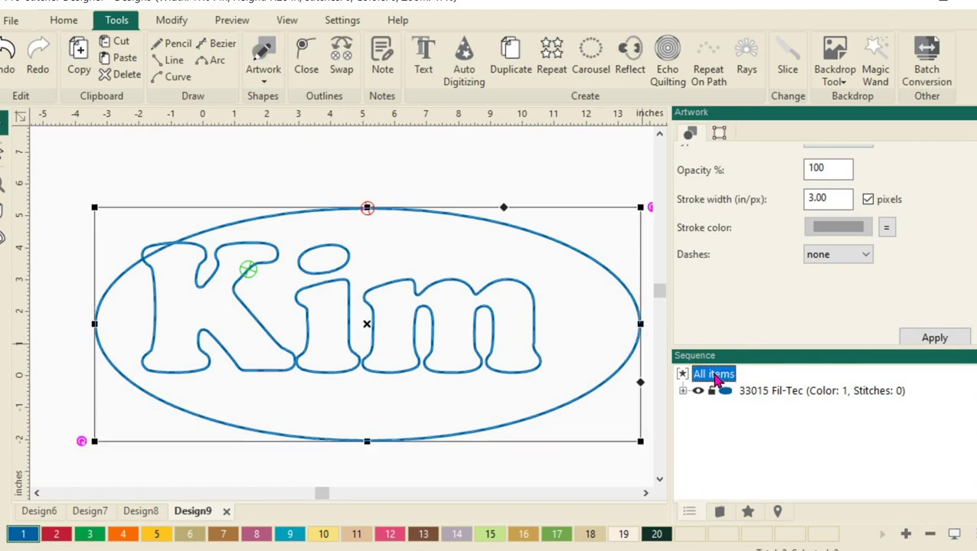
right_click(597, 359)
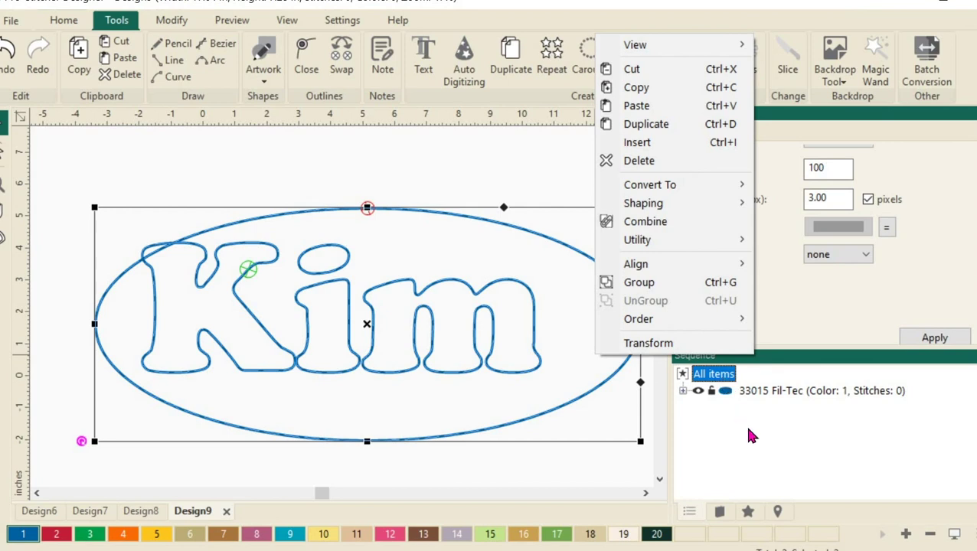
click(762, 396)
click(761, 396)
right_click(761, 395)
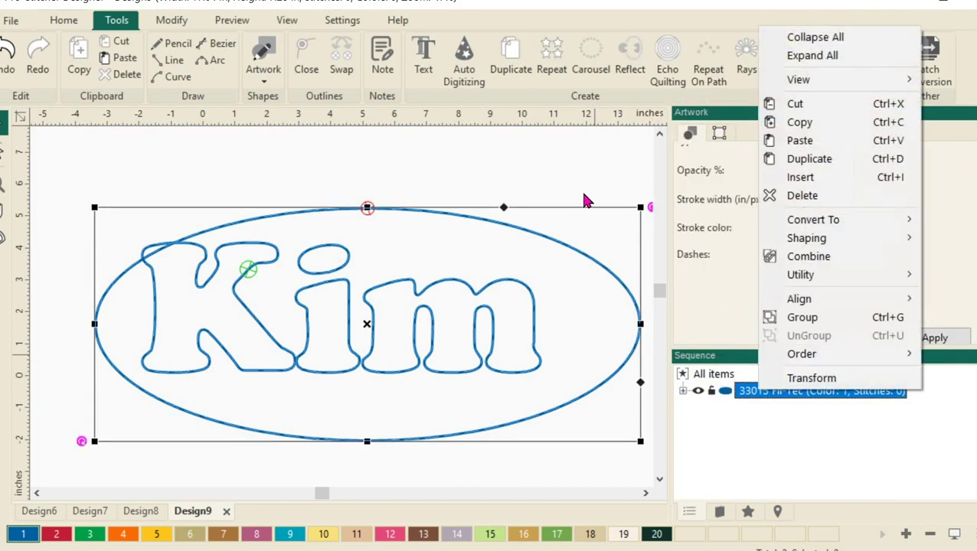
click(576, 183)
click(718, 377)
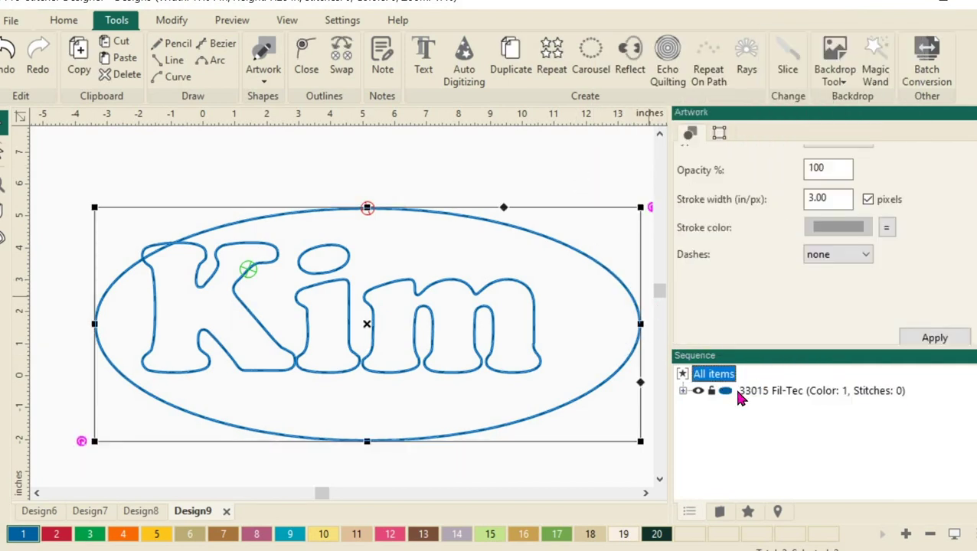
right_click(726, 381)
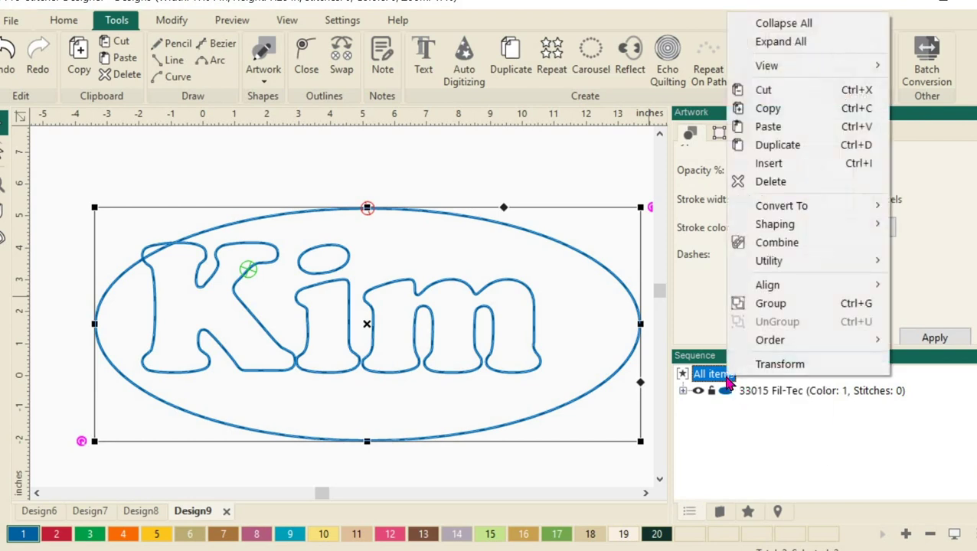
mouse_move(781, 285)
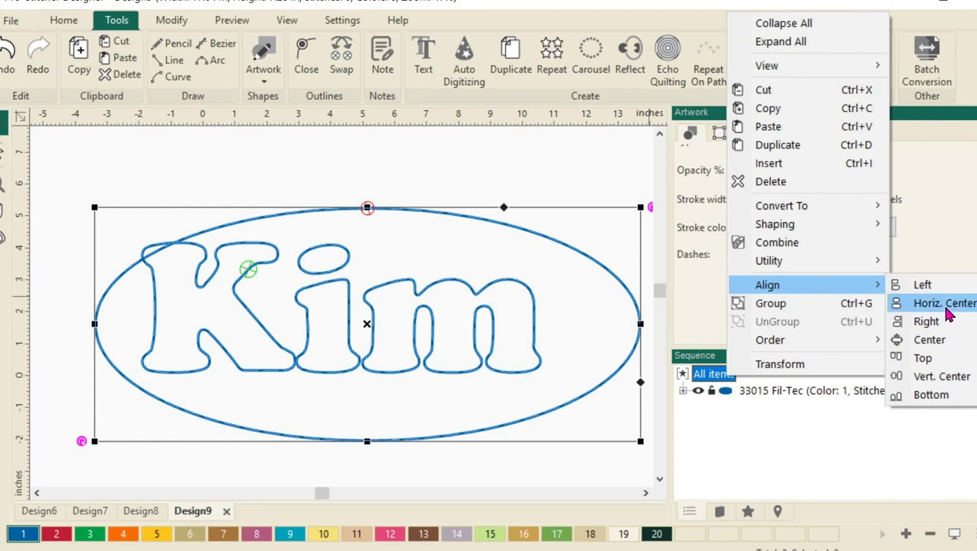
click(955, 350)
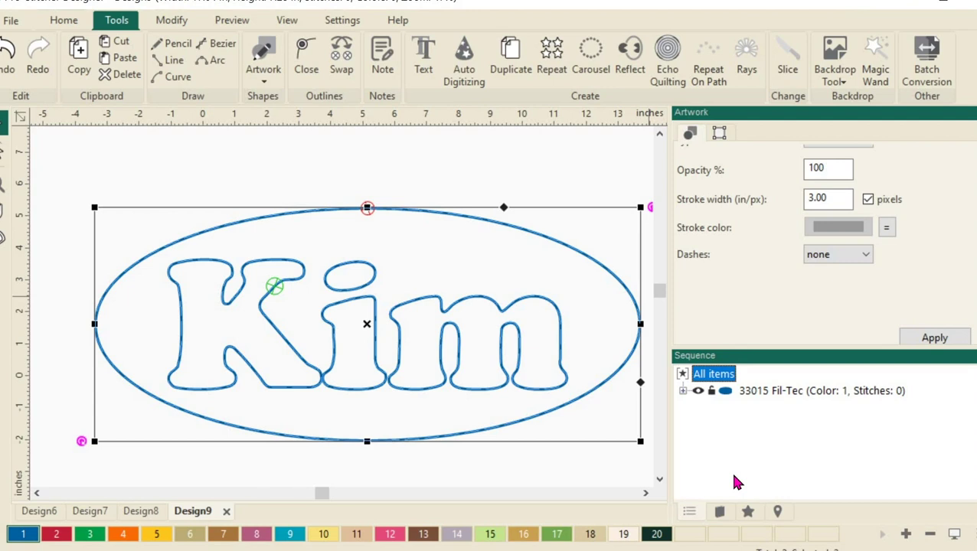
- Expand the thread group and rename the lettering object to 'name'
click(682, 391)
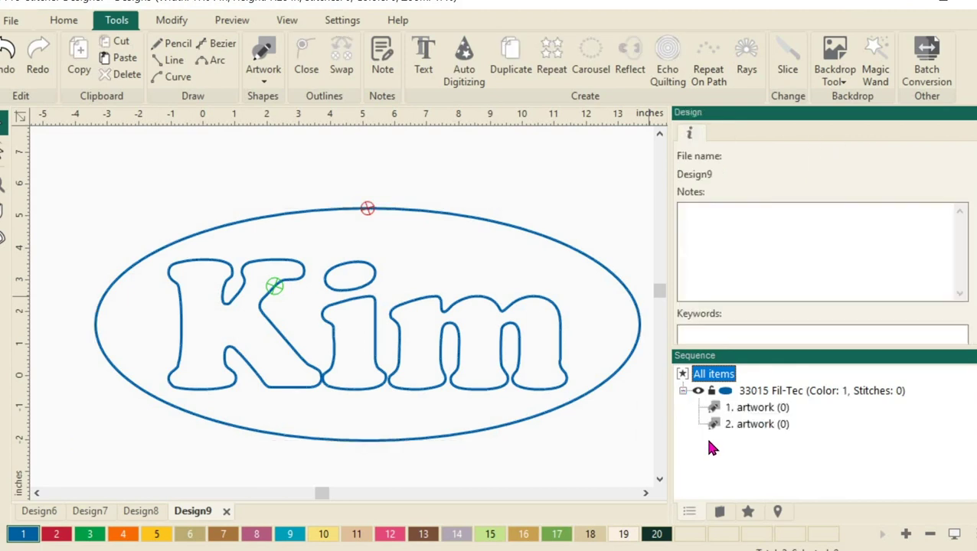
click(759, 409)
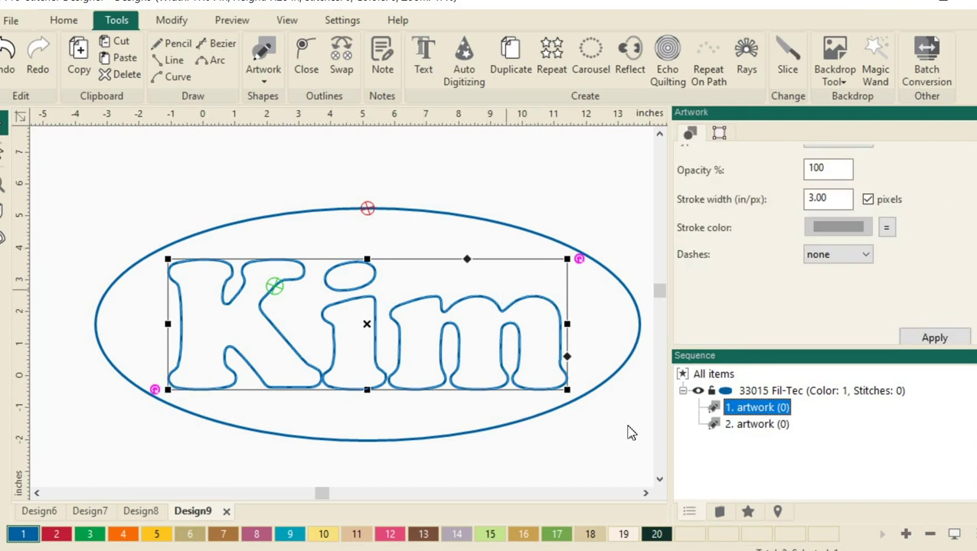
click(765, 408)
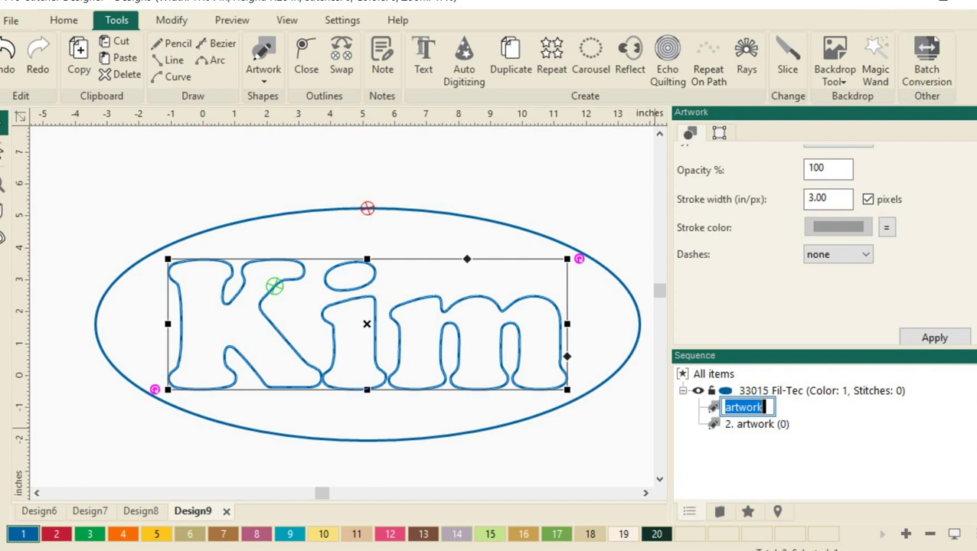
text(name)
key(Return)
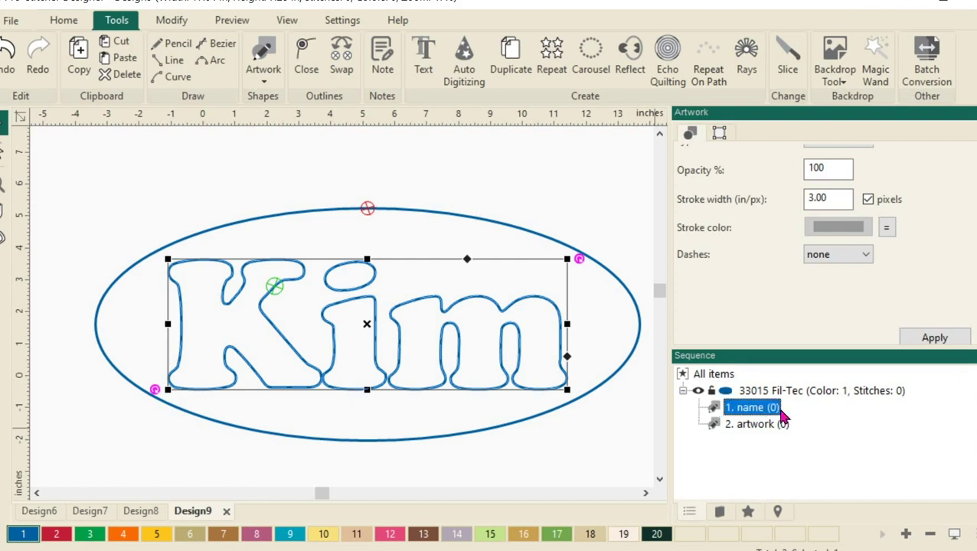
- Rename the ellipse object to 'inner circle 1'
click(770, 429)
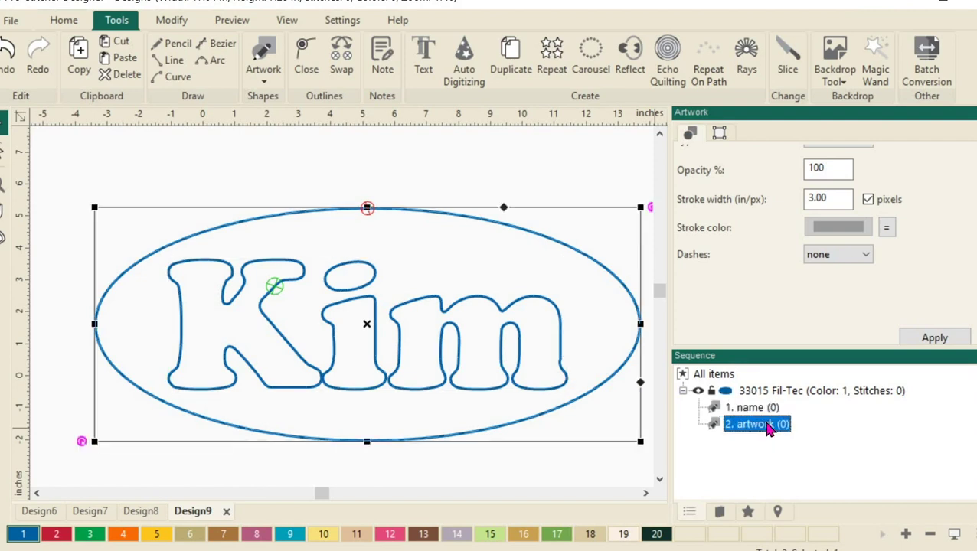
click(768, 426)
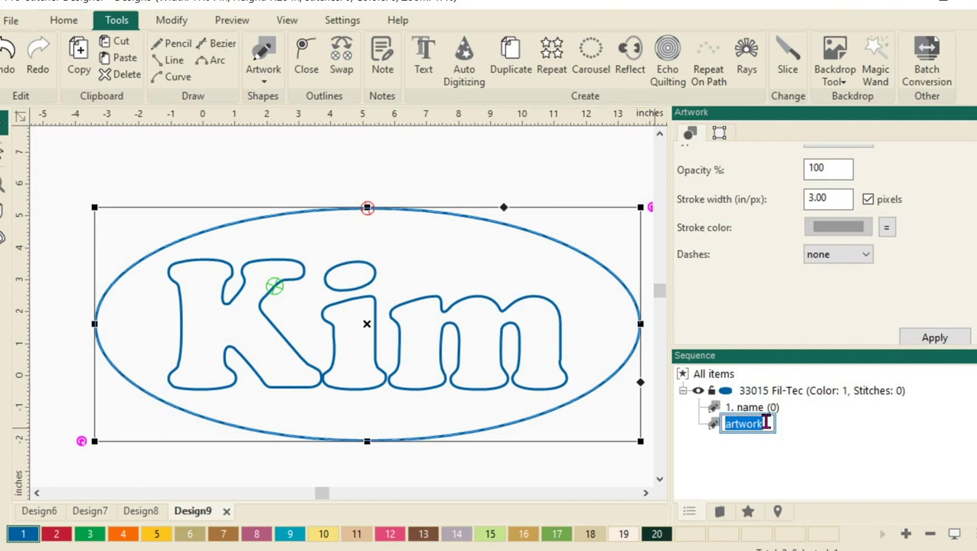
text(inner)
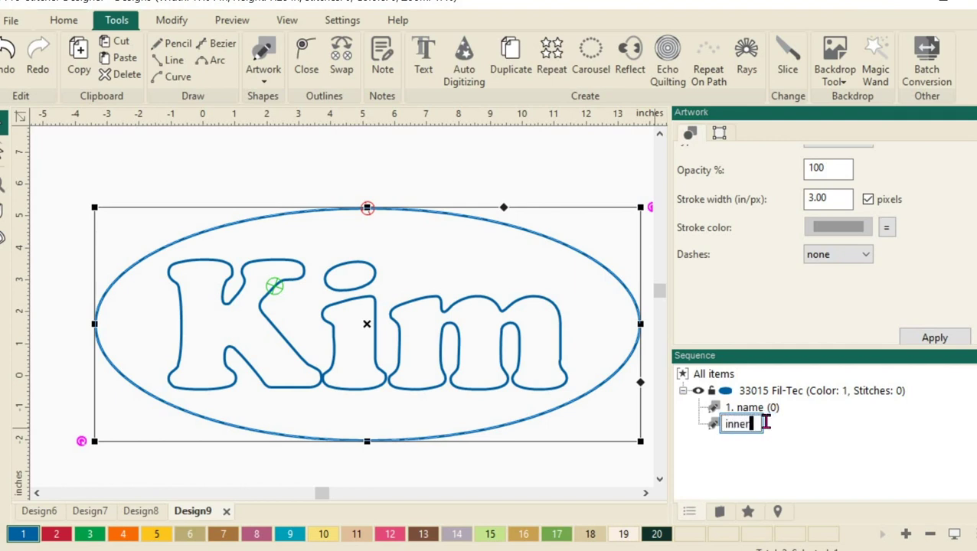
text( circle)
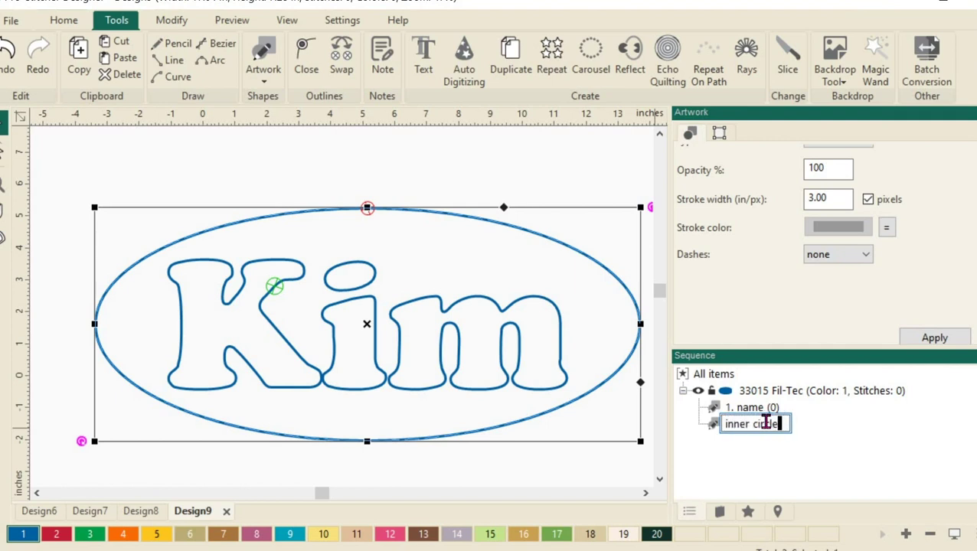
text( 1)
key(Return)
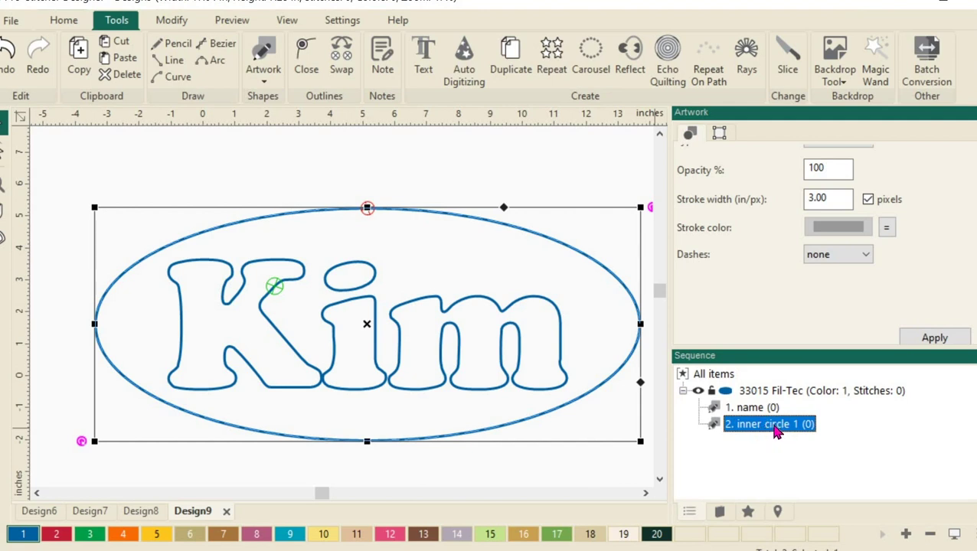
- Copy and paste the 'inner circle 1' ellipse to duplicate it
right_click(783, 429)
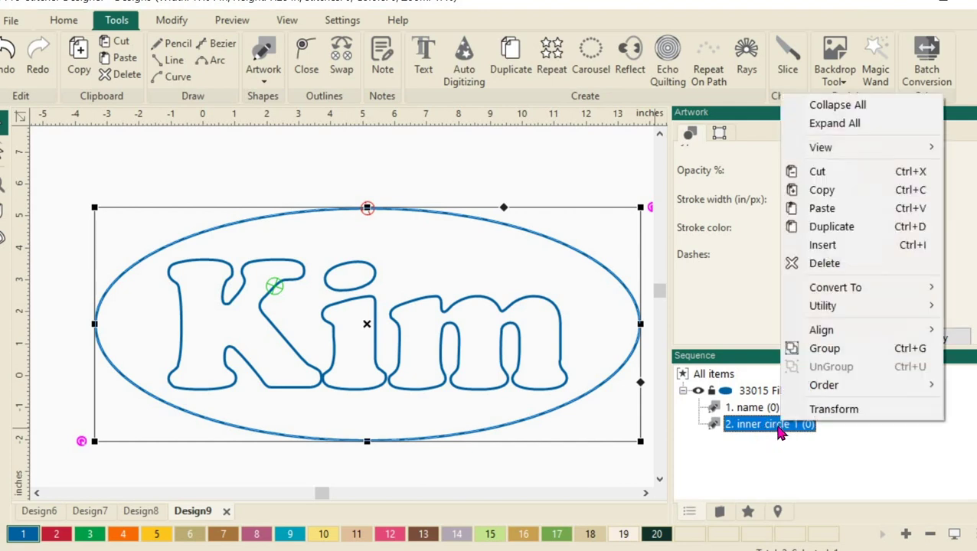
click(856, 197)
right_click(790, 426)
click(833, 210)
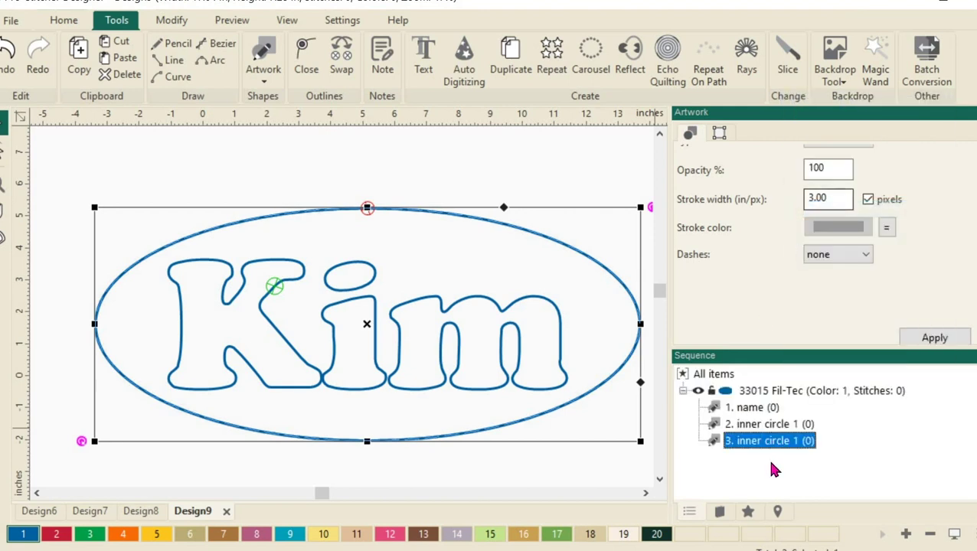
- Rename the pasted ellipse copy to 'inner circle 2'
click(804, 442)
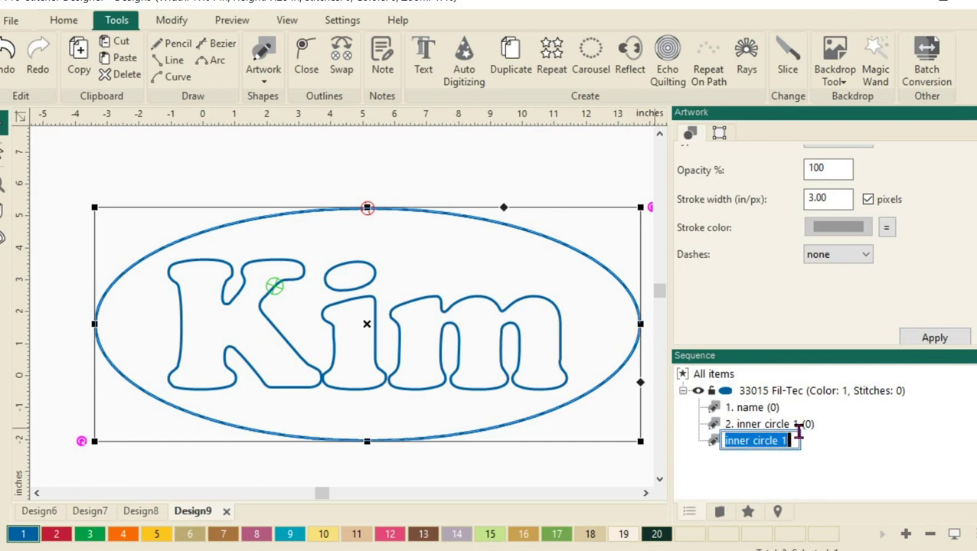
click(799, 434)
key(BackSpace)
text(2)
click(804, 440)
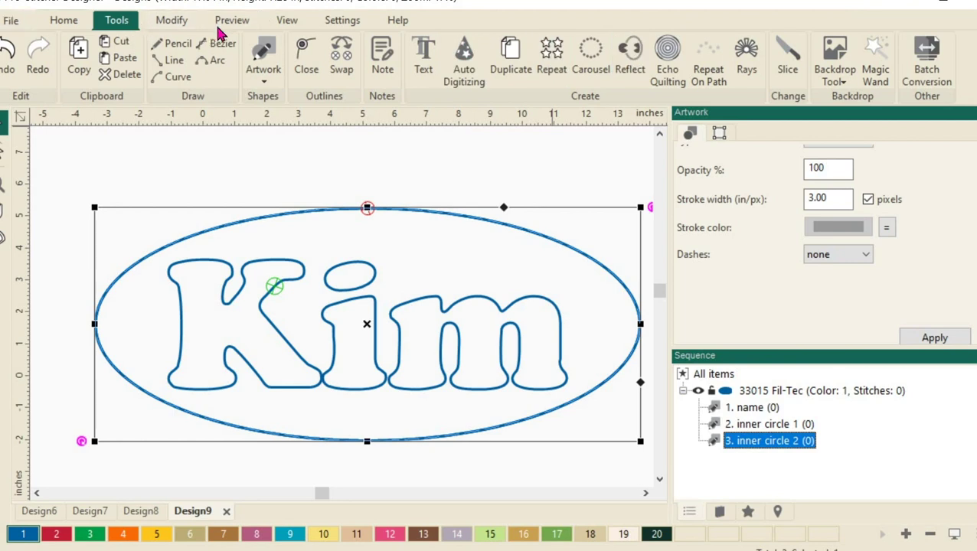
- Create a united outline 0.25 inch outside the ellipse, added as 4. artwork
click(668, 62)
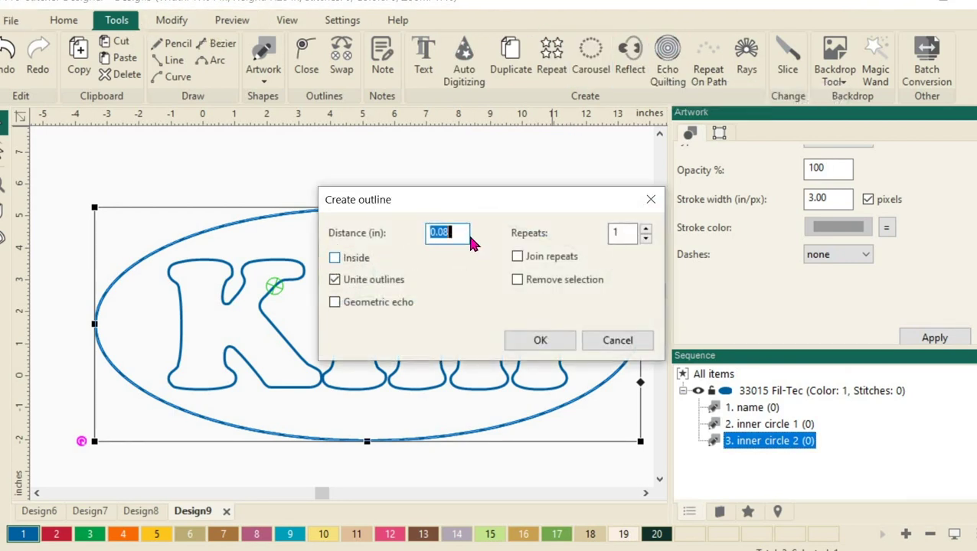
key(BackSpace)
text(.25)
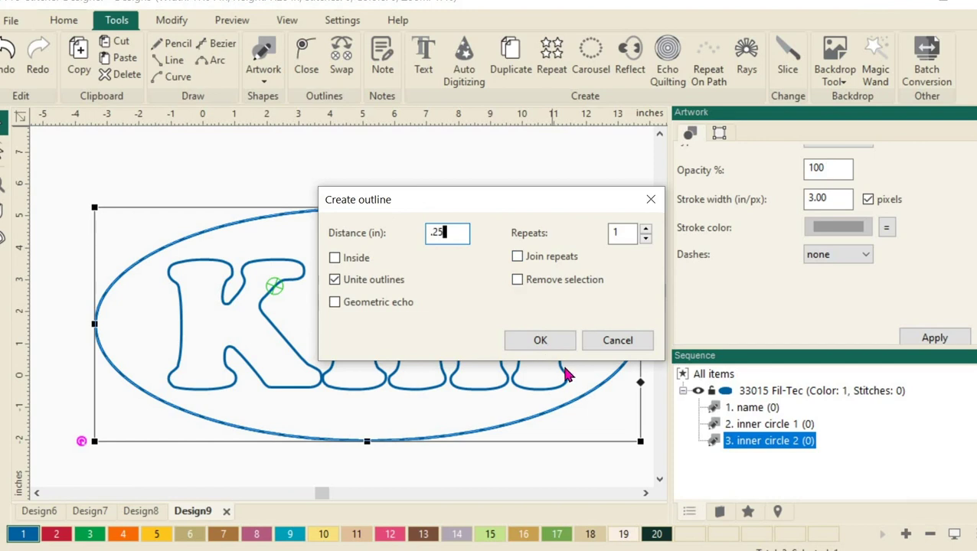
click(539, 341)
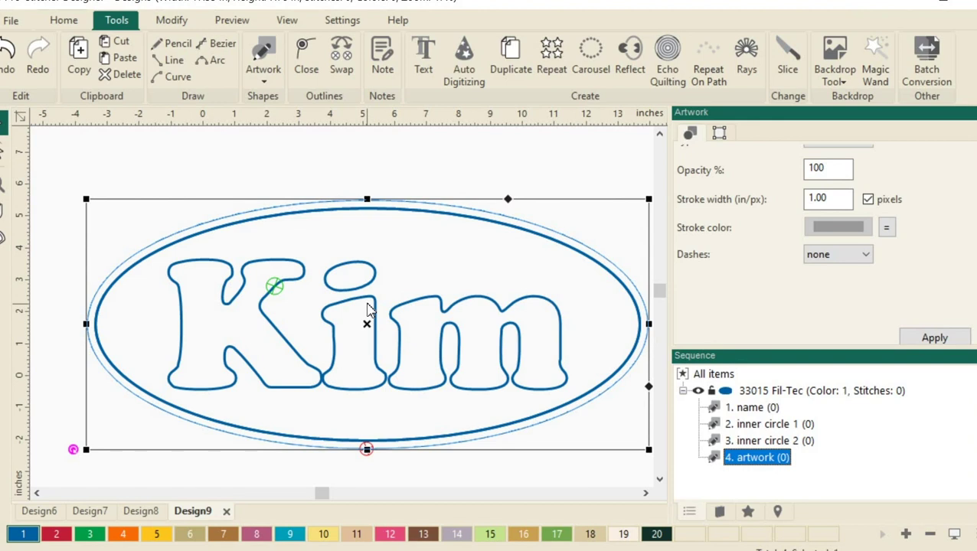
- Select inner circle 1 and bring its Effects panel's Fill choices into view
click(787, 427)
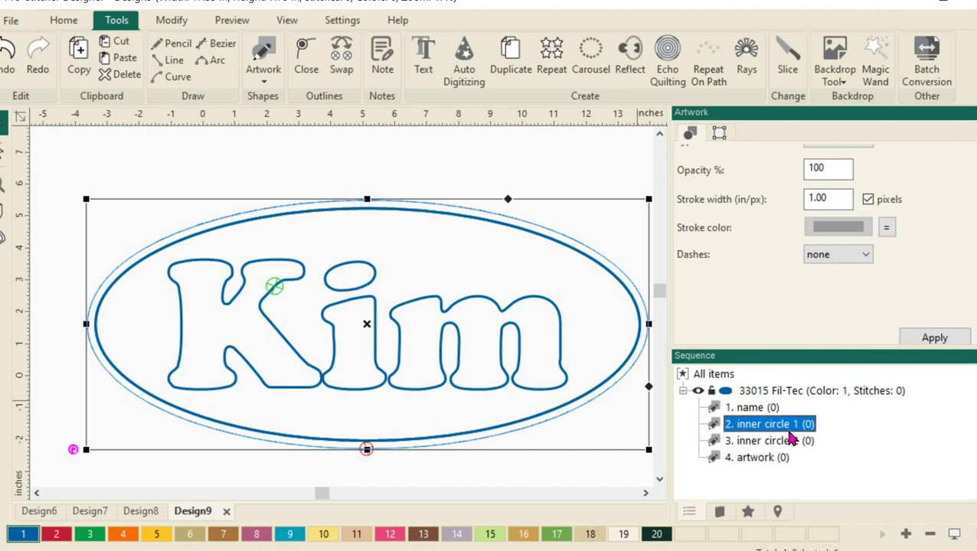
click(748, 513)
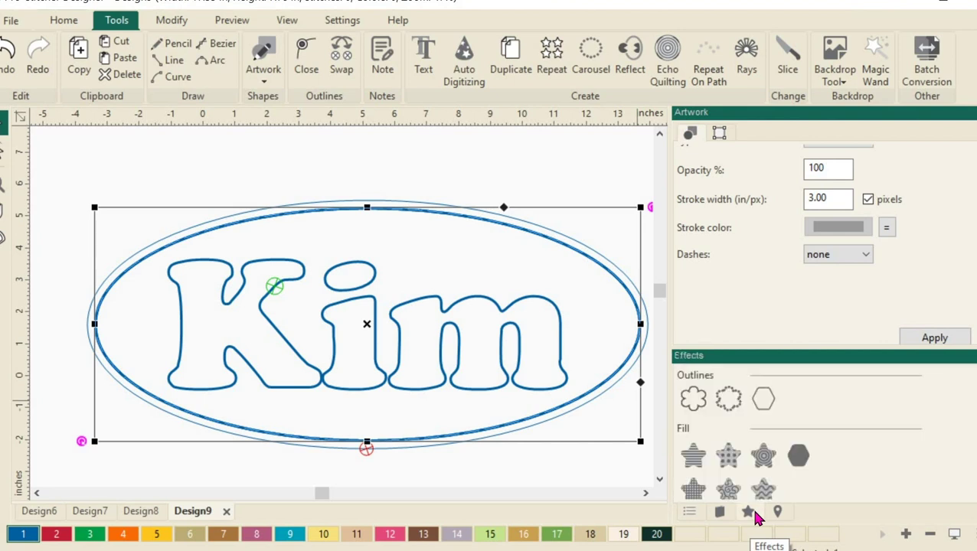
click(689, 513)
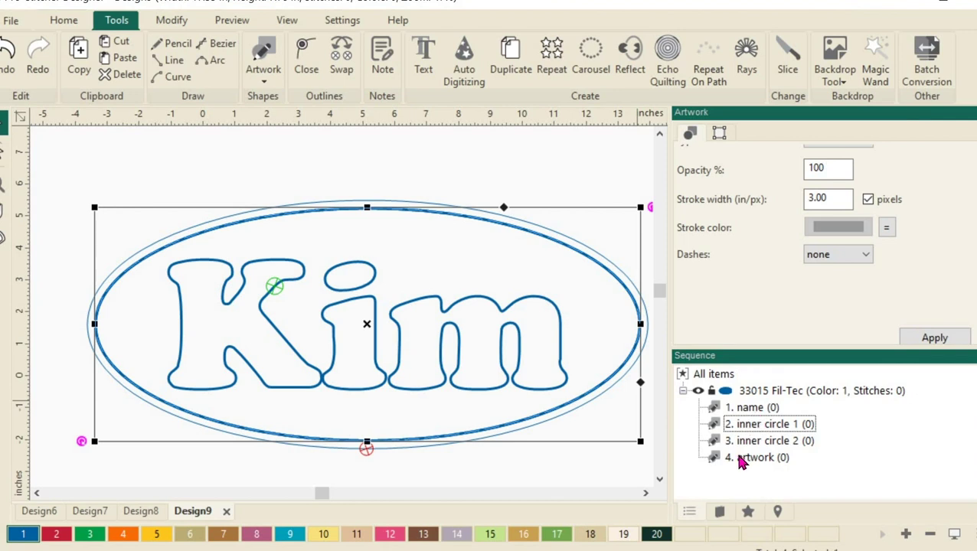
click(779, 432)
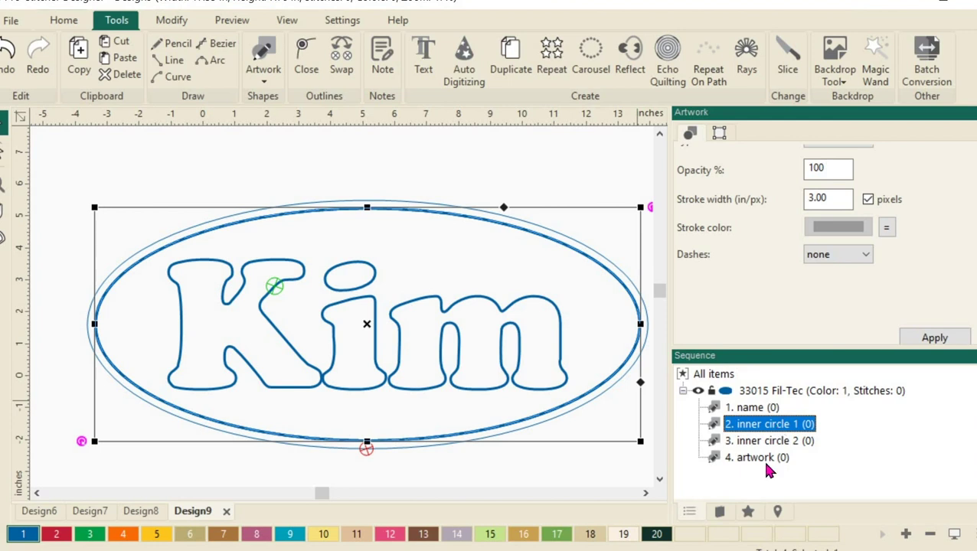
click(748, 513)
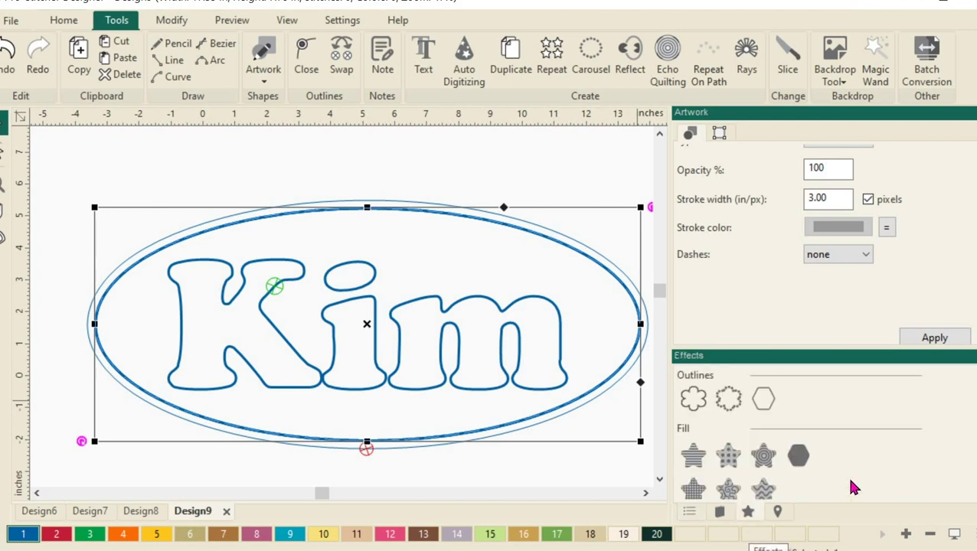
scroll(862, 464, down, 1)
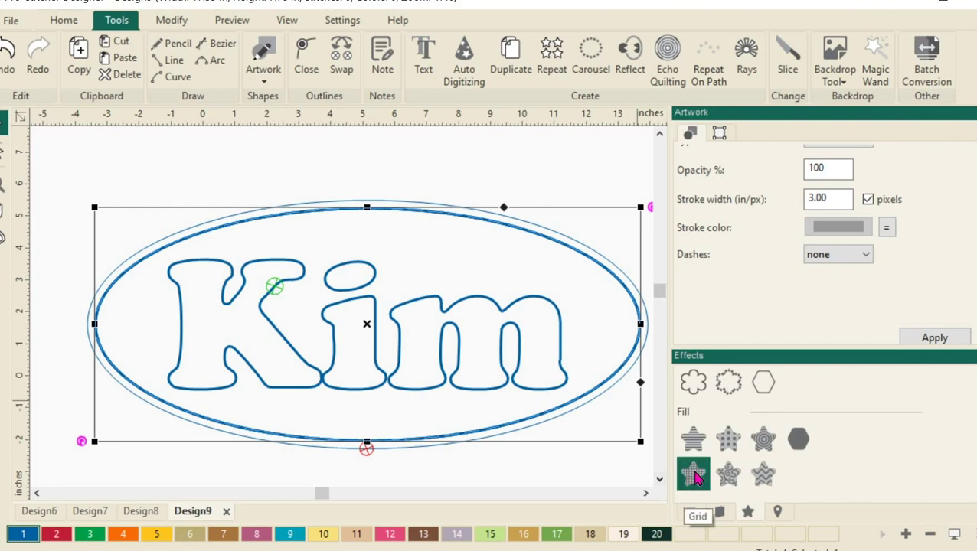
- Give inner circle 1 a grid fill with 1.0 mm stitch length and 15 mm density
click(694, 475)
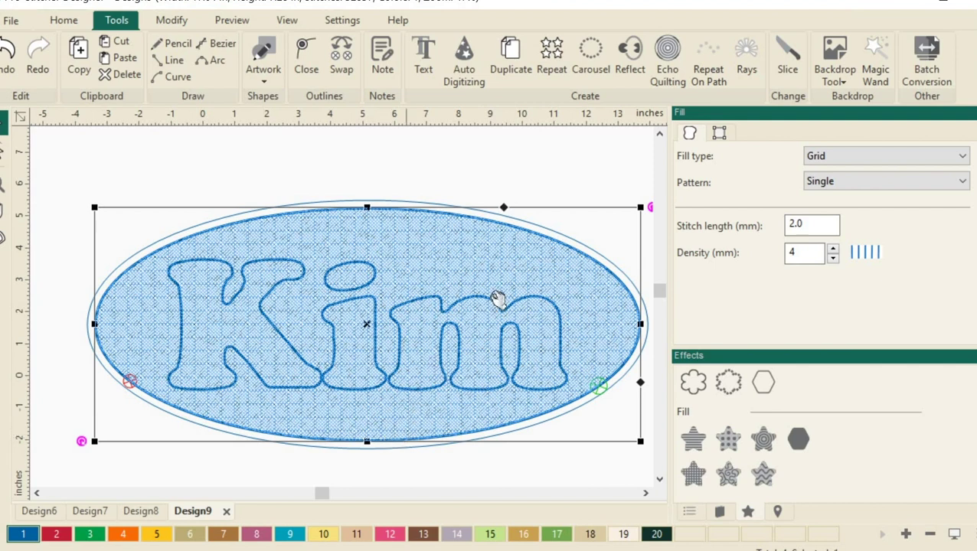
click(812, 232)
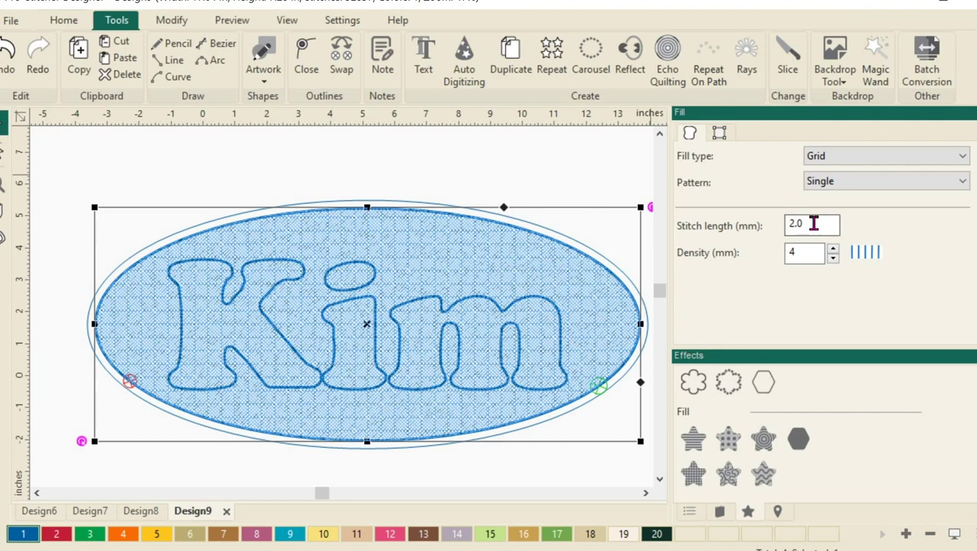
key(ctrl+a)
text(1)
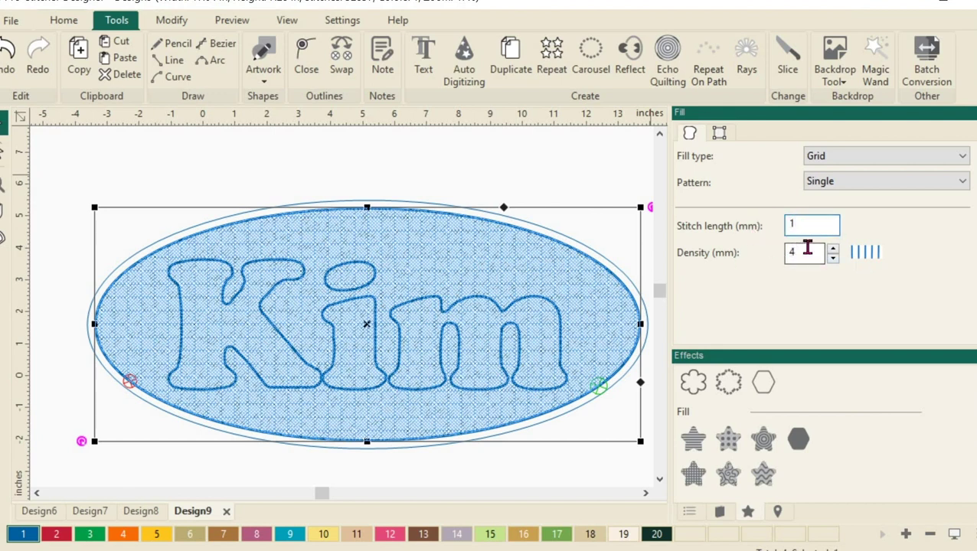
key(Tab)
text(15)
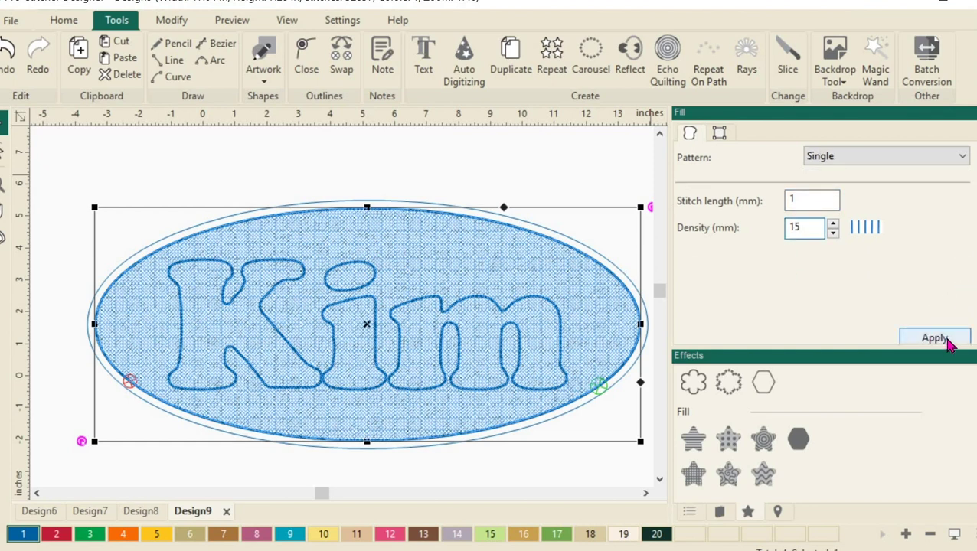
click(942, 340)
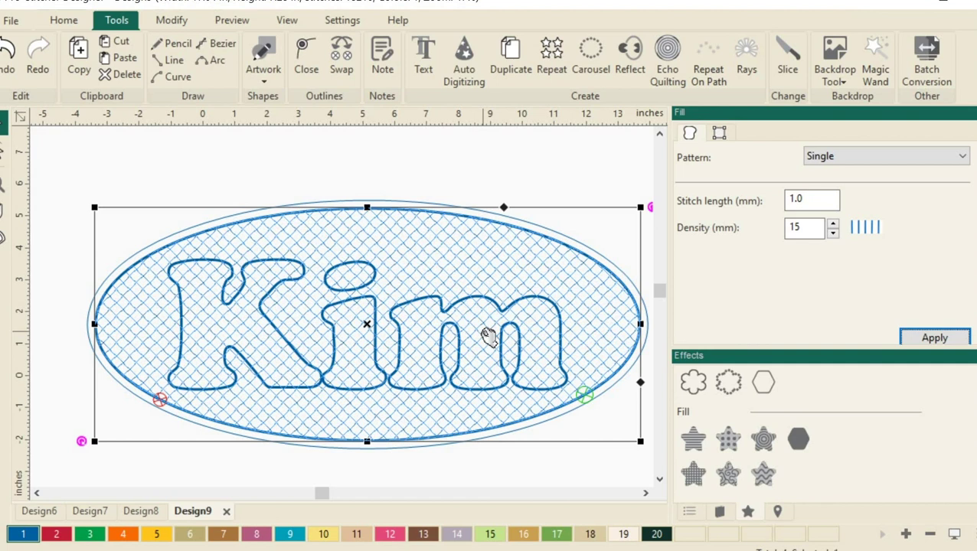
- Move '1. name' forward in the sequence so it follows inner circle 1
click(690, 512)
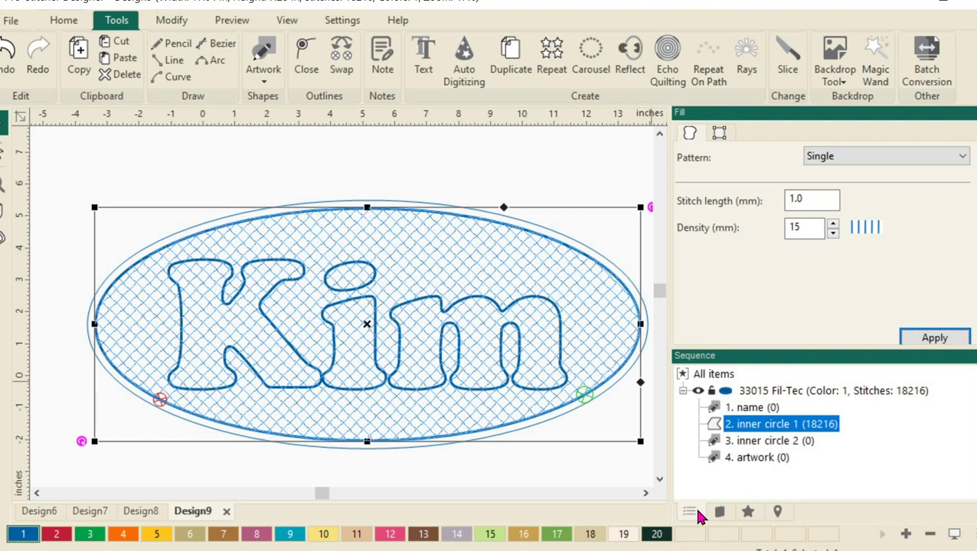
click(752, 408)
right_click(752, 411)
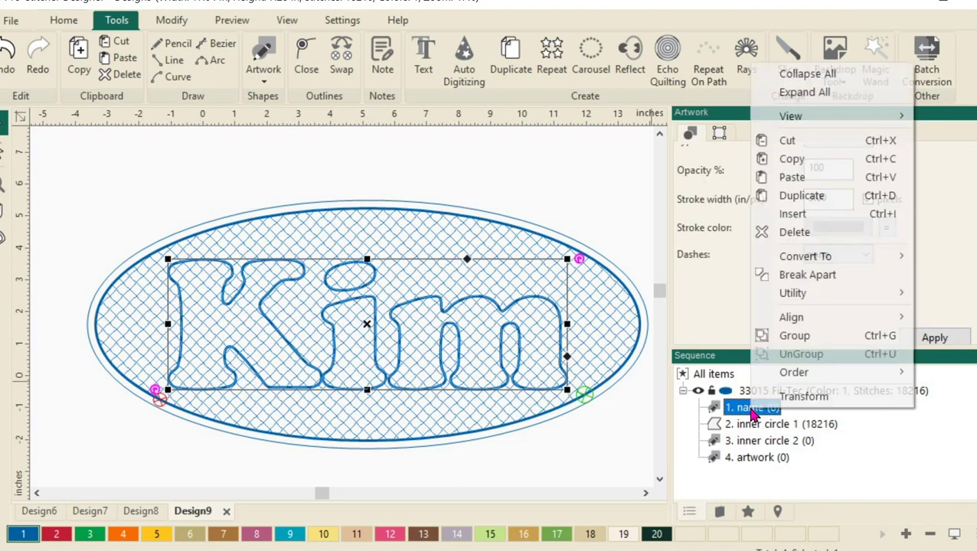
mouse_move(833, 380)
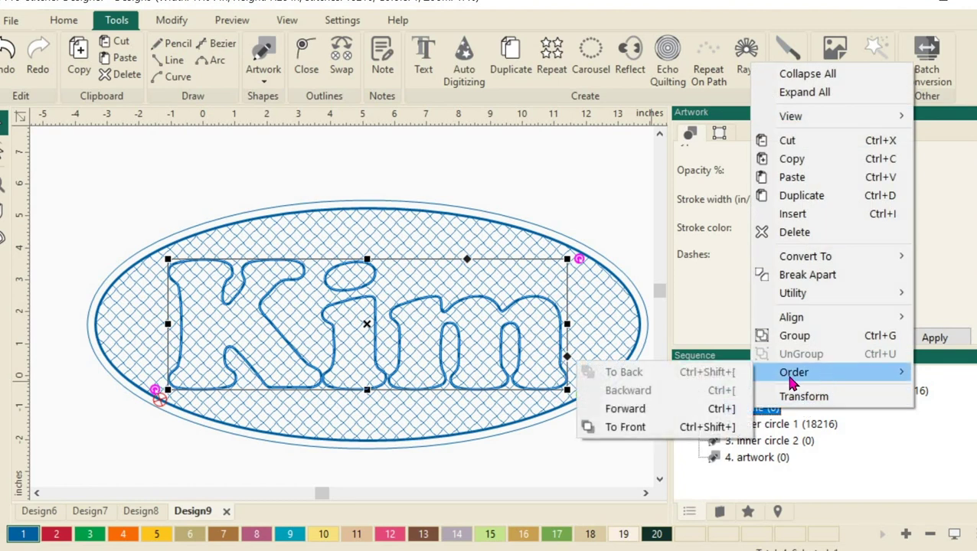
click(678, 411)
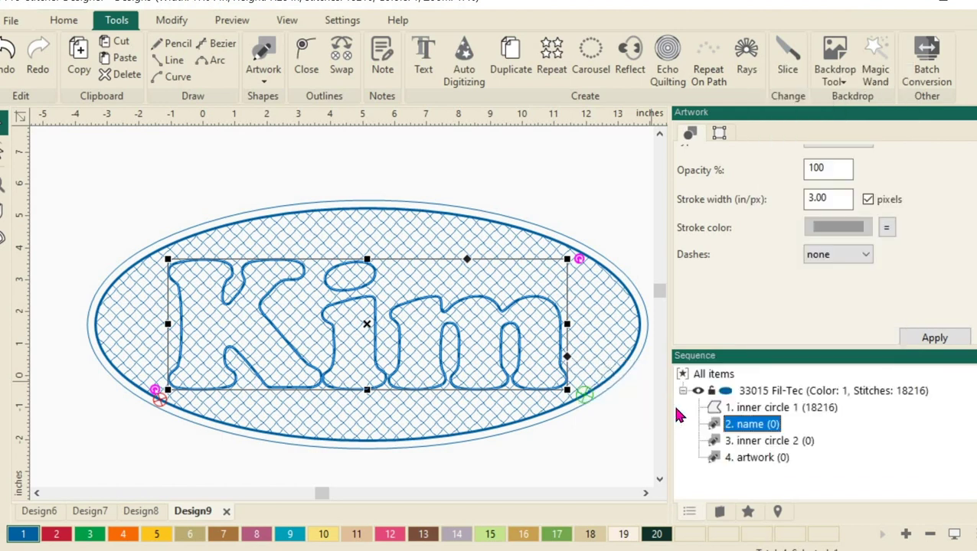
- Trim inner circle 1's grid fill against the name, cutting it to 14178 stitches
click(763, 409)
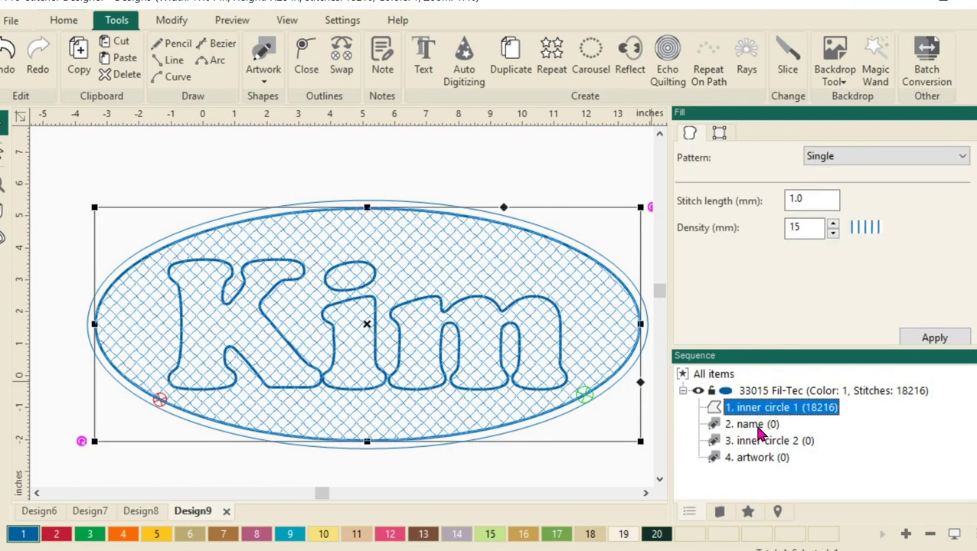
ctrl+click(758, 426)
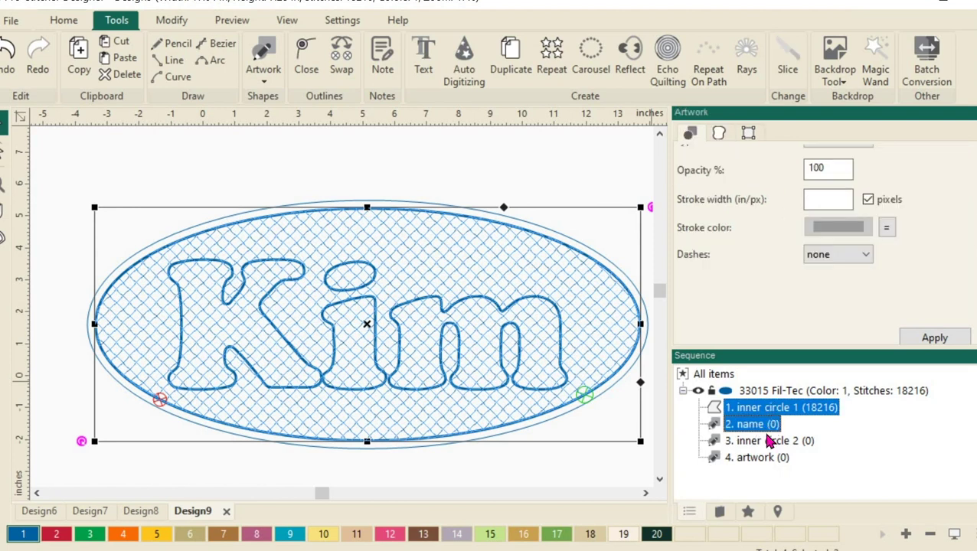
click(176, 22)
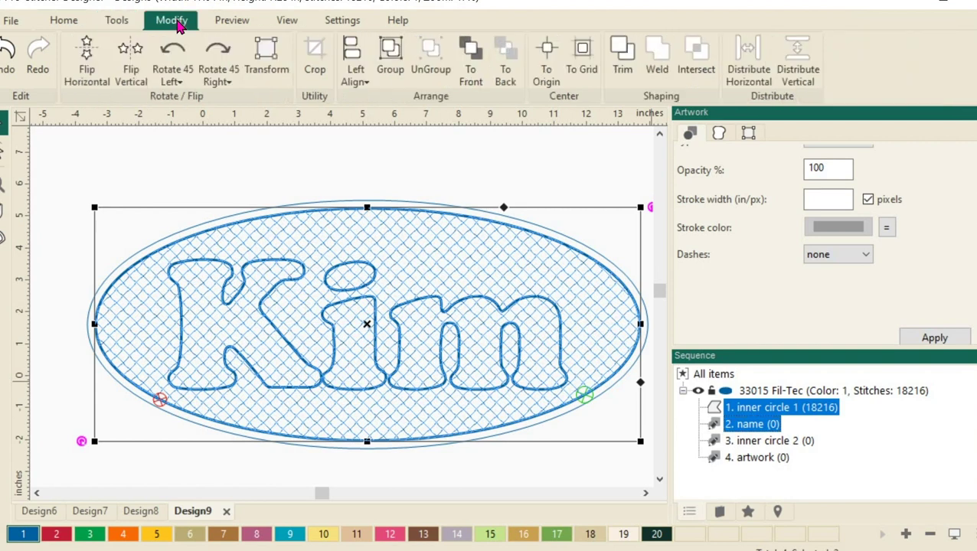
click(623, 59)
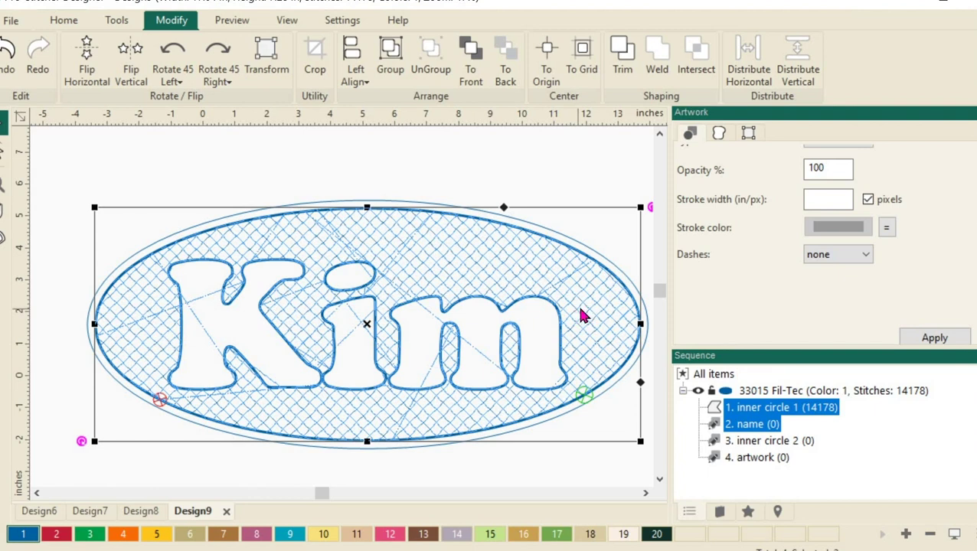
- Apply Utility > Simplify to the trimmed fill three times, then deselect
right_click(581, 312)
mouse_move(633, 197)
click(786, 213)
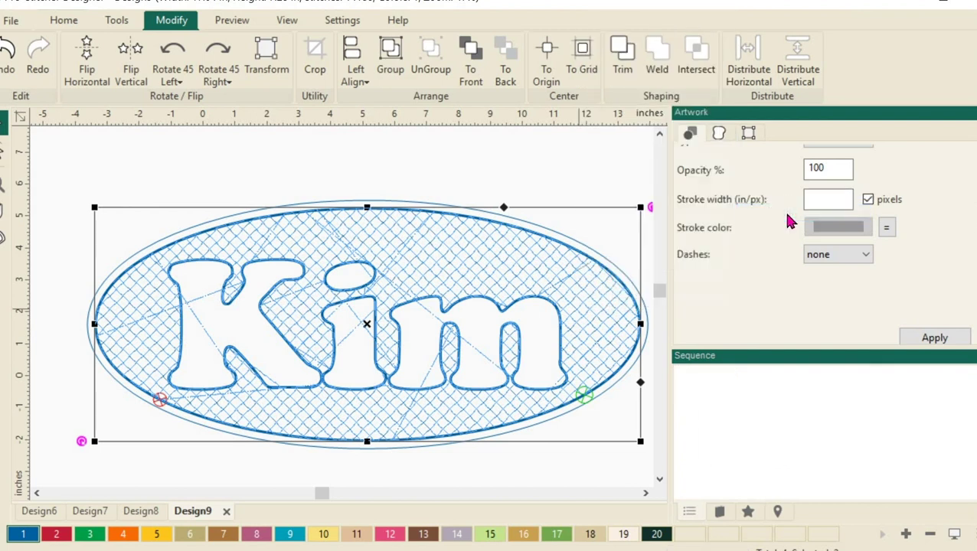
right_click(582, 287)
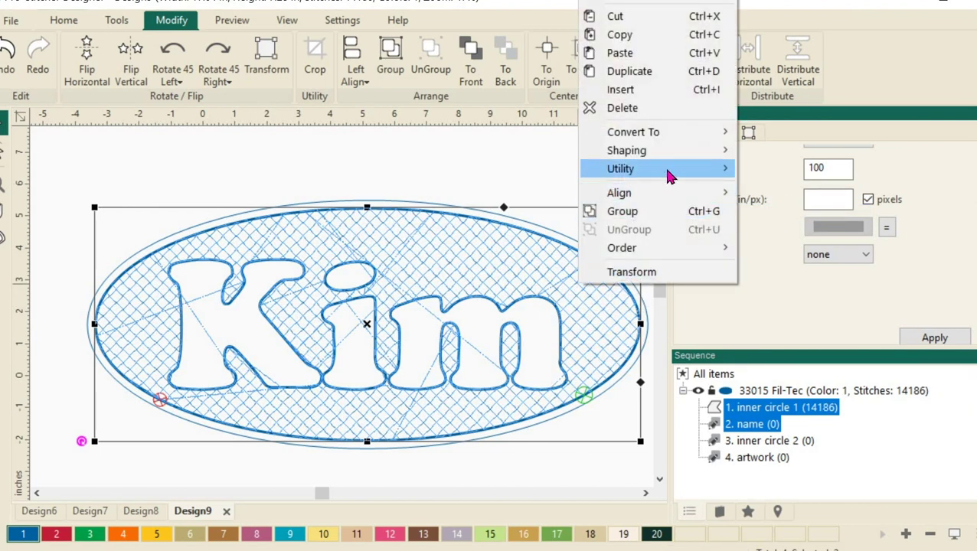
mouse_move(668, 175)
click(764, 188)
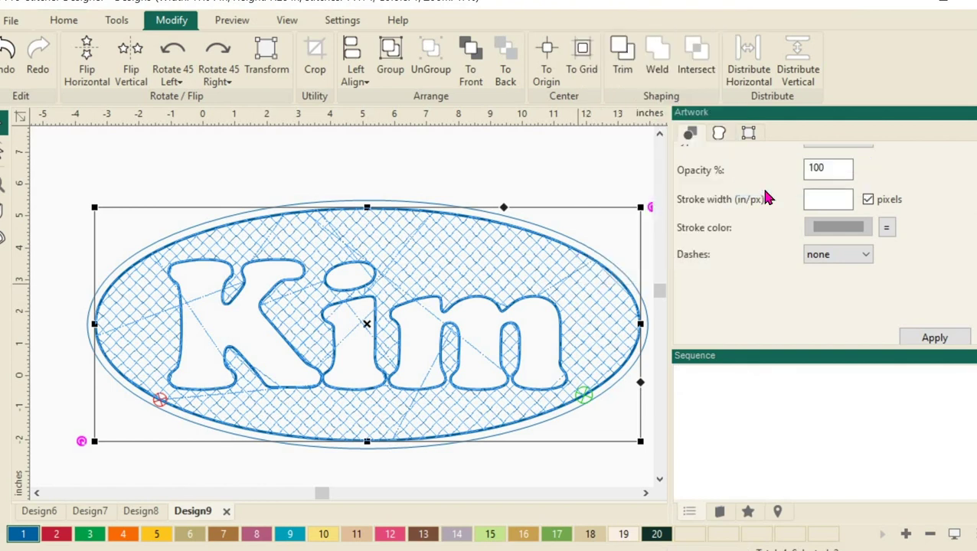
right_click(586, 297)
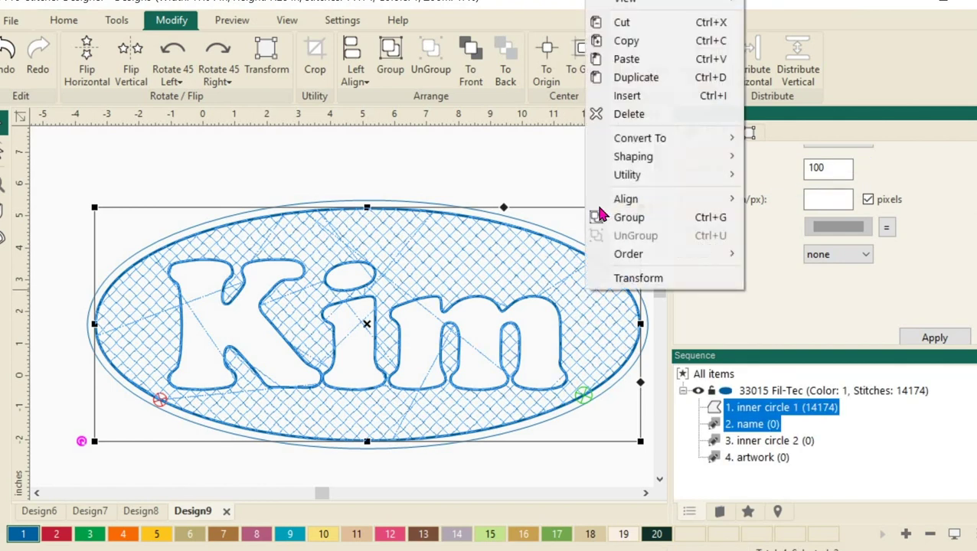
mouse_move(666, 175)
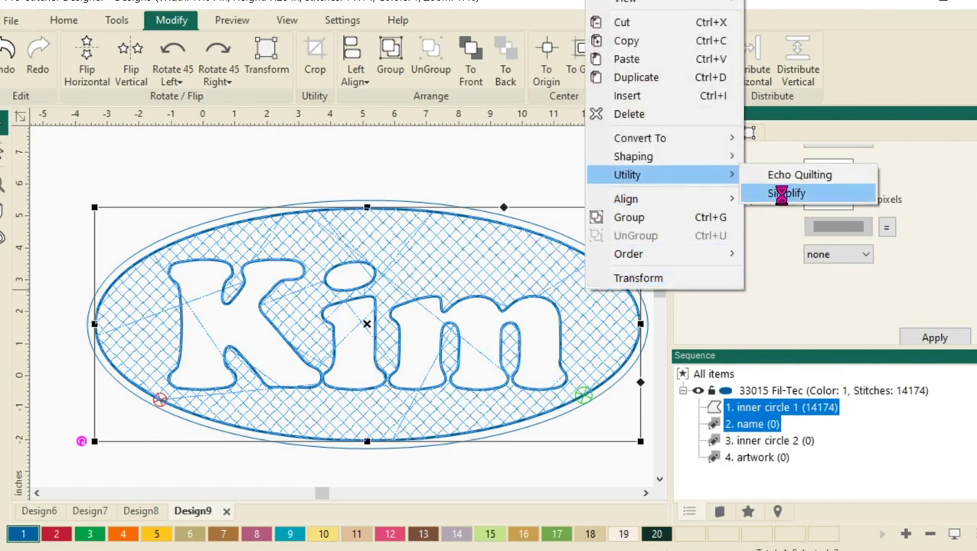
click(785, 195)
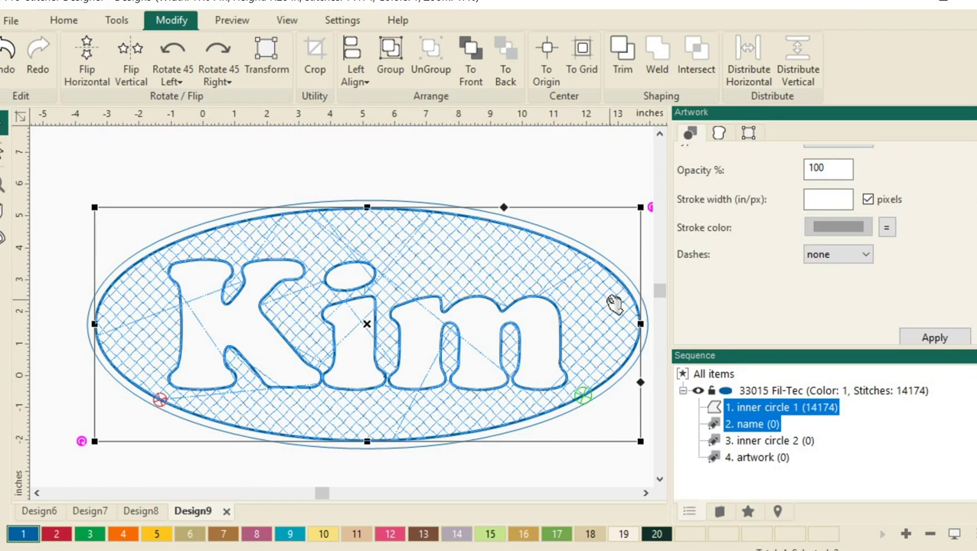
click(844, 428)
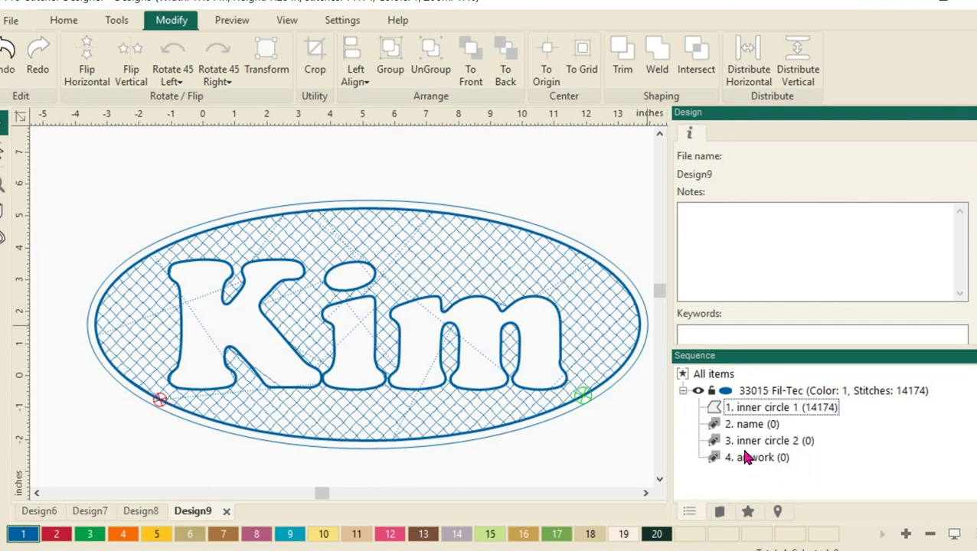
- Convert name, inner circle 2 and the artwork oval to running stitches
click(751, 426)
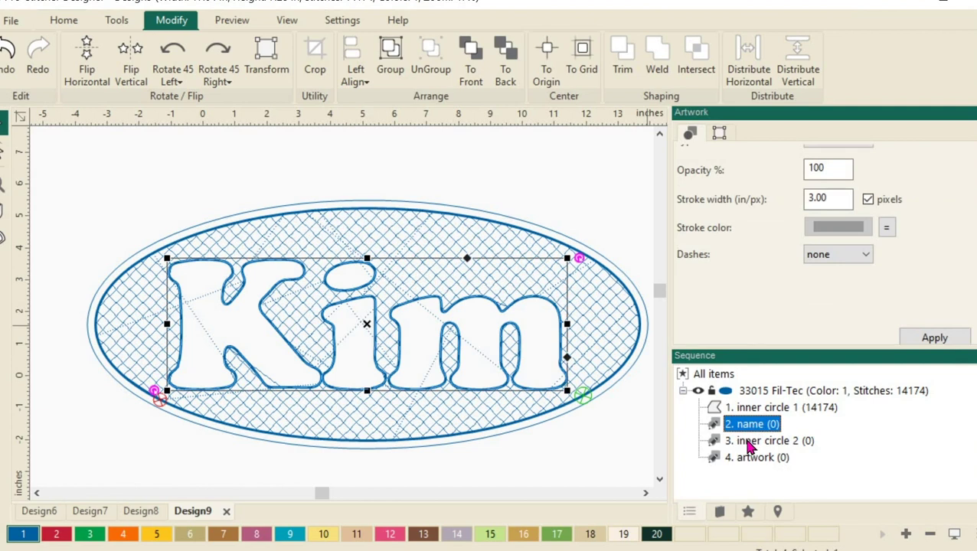
ctrl+click(757, 442)
ctrl+click(757, 458)
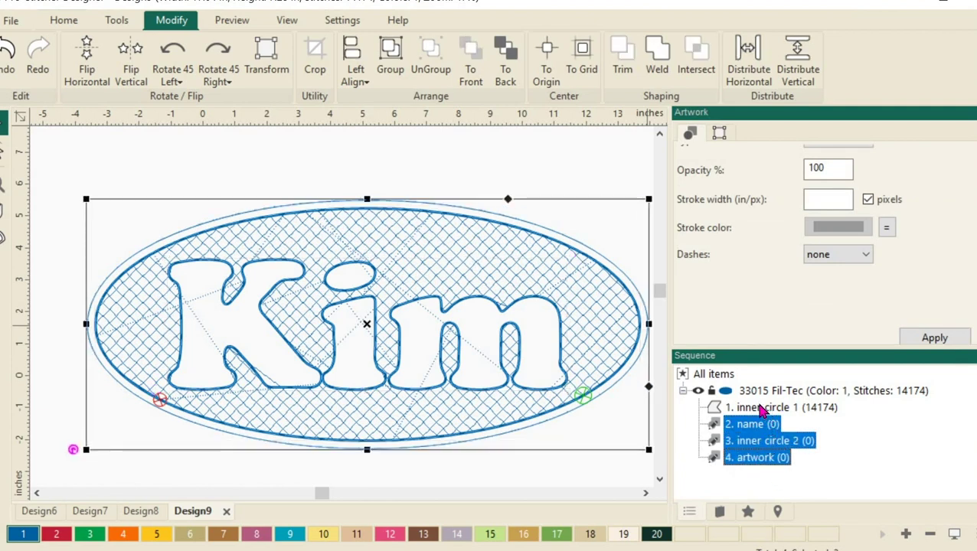
click(246, 20)
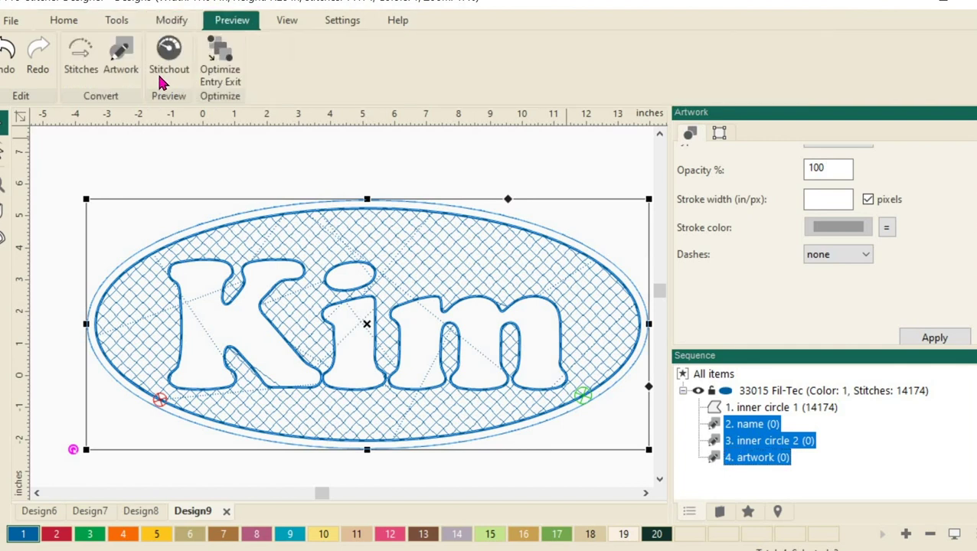
click(78, 59)
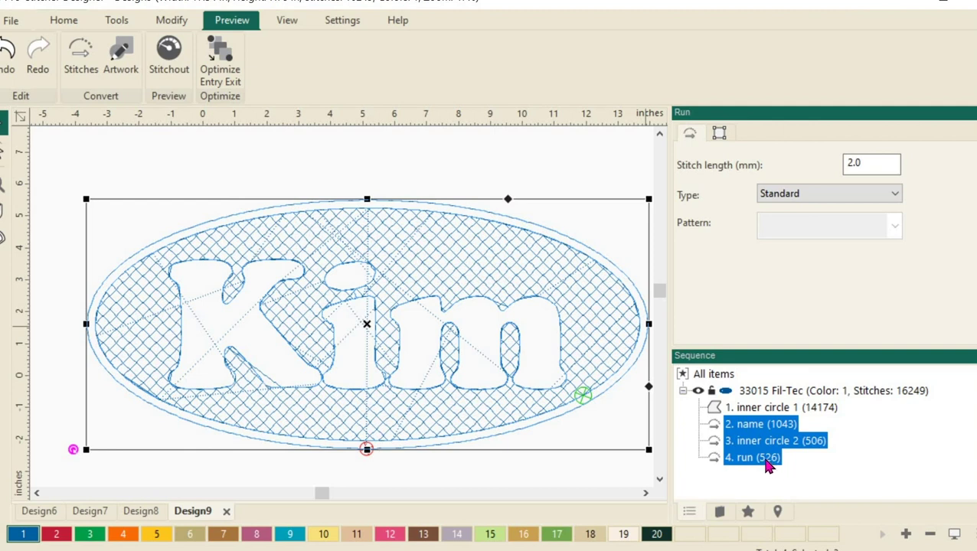
- Simulate the stitchout and advance it to all 16249 stitches
click(170, 68)
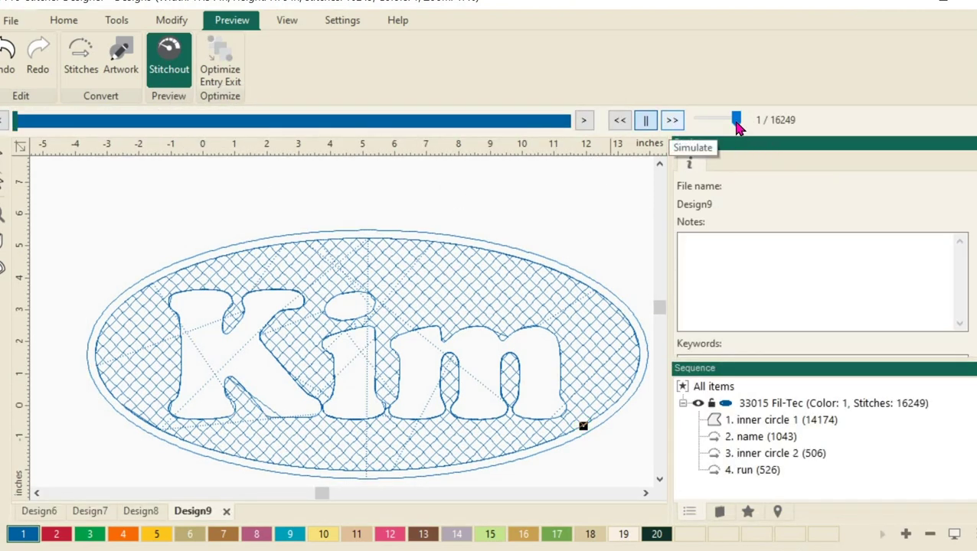
click(678, 124)
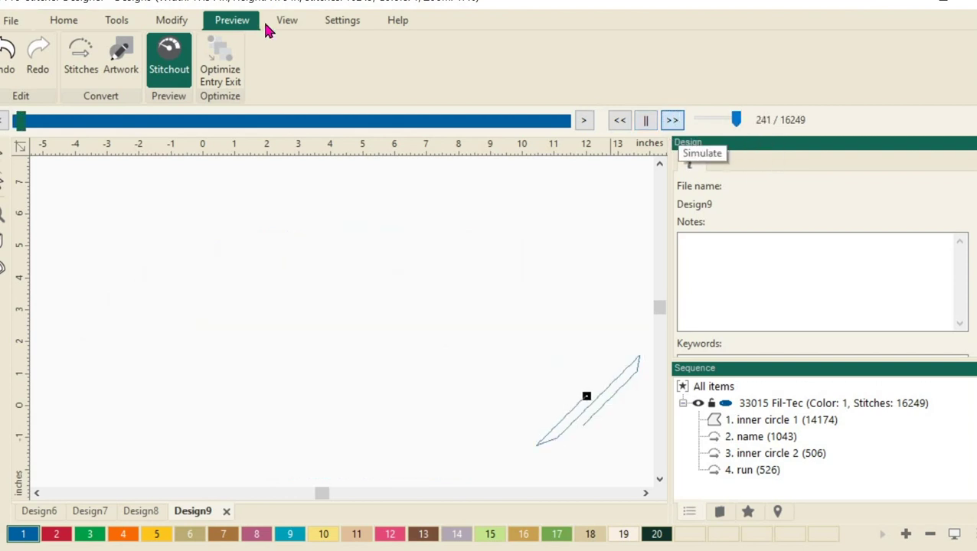
click(646, 122)
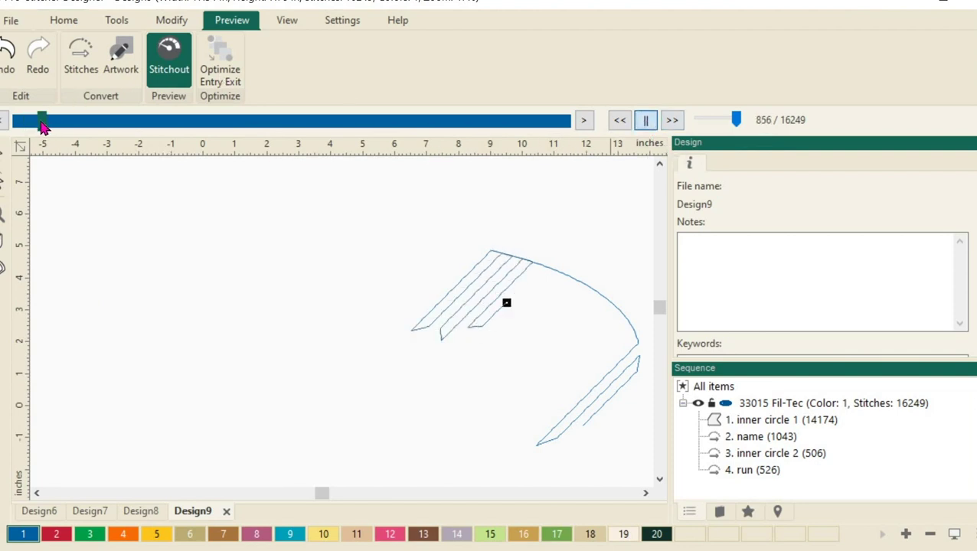
mouse_move(42, 125)
mouse_down()
mouse_move(170, 156)
mouse_move(254, 149)
mouse_move(580, 197)
mouse_up()
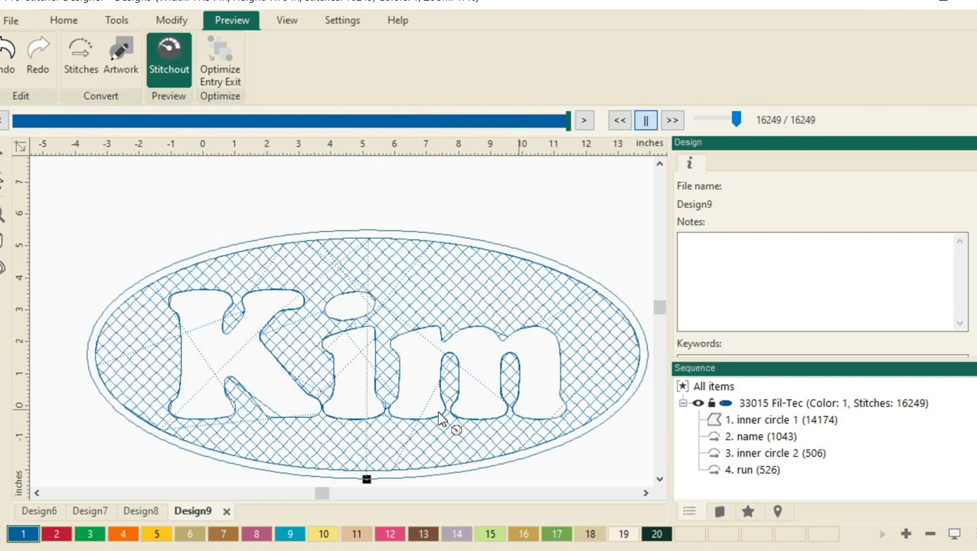
scroll(513, 398, down, 1)
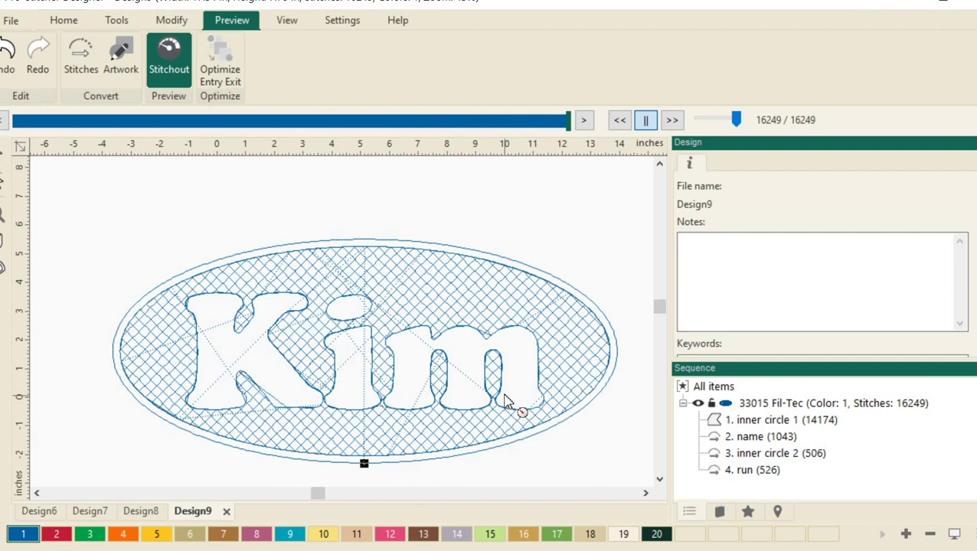